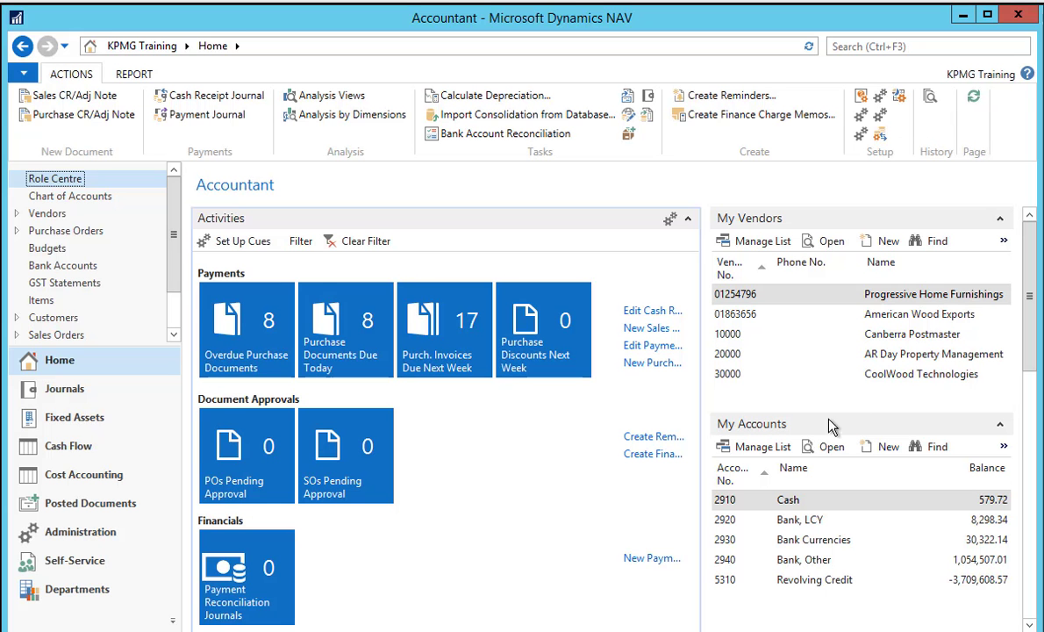
- Find the Fiscal Year page through a 'fiscal year' search and show its Accounting Periods list
left_click(920, 44)
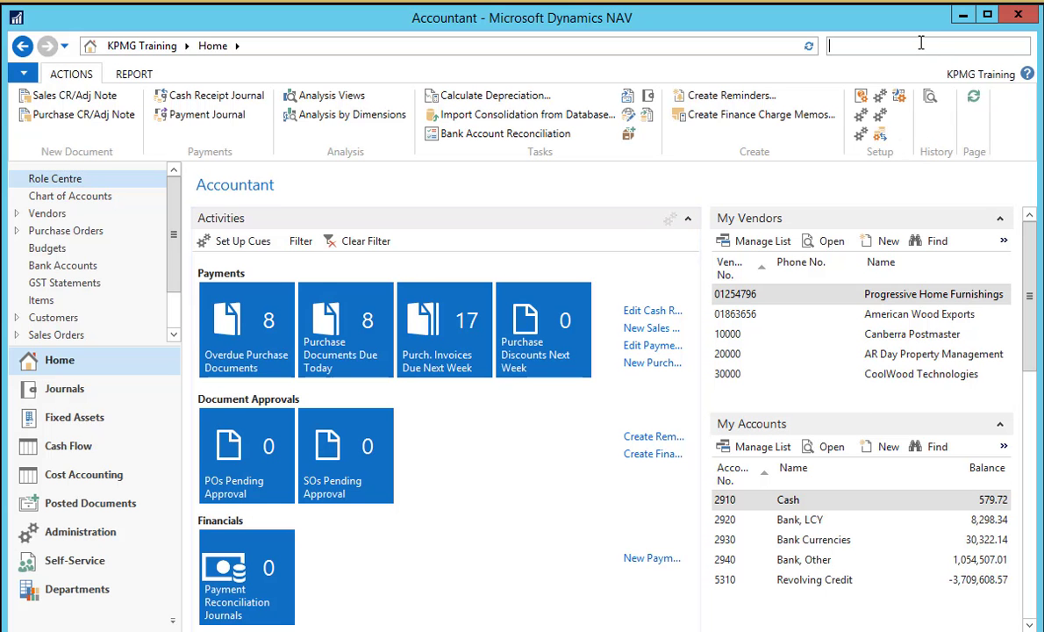
type("fiscal year")
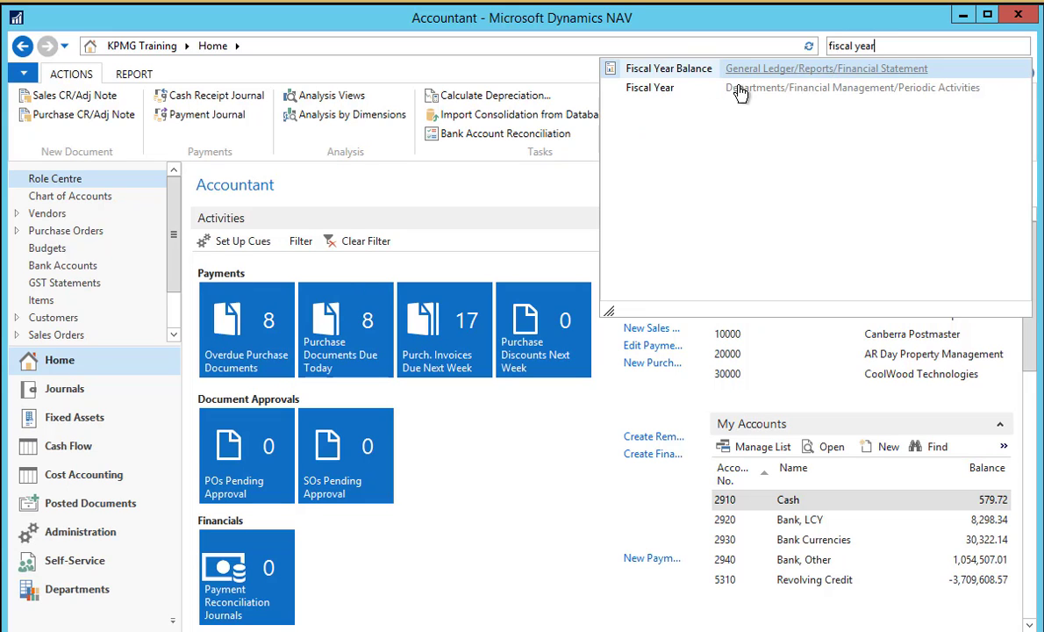
left_click(650, 87)
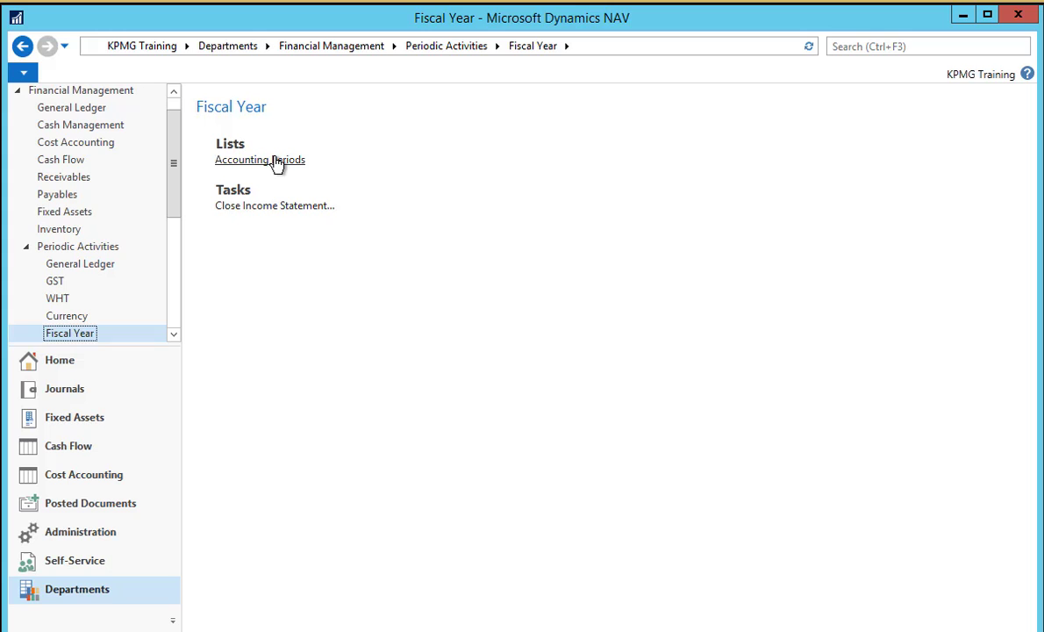
left_click(276, 161)
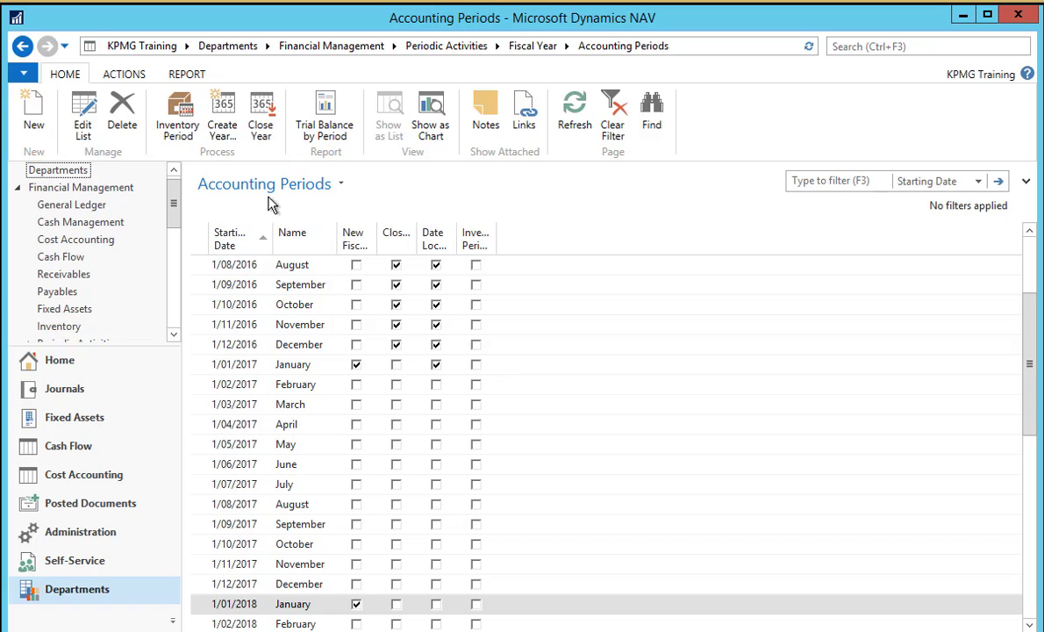
- Close fiscal year 2017 with confirmation, then select the May 2017 period in the list
left_click(263, 134)
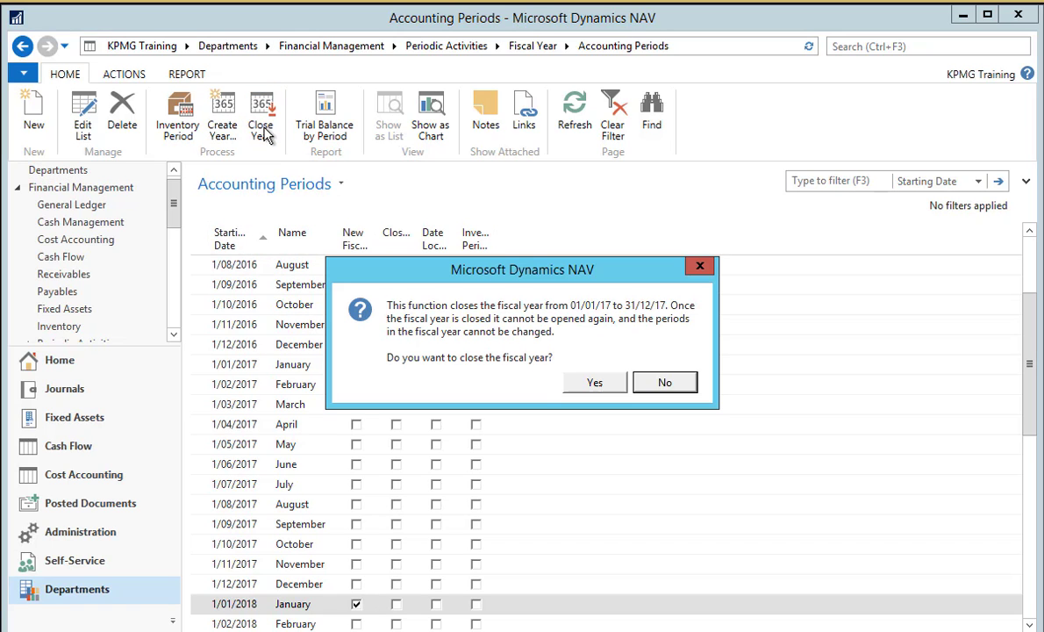
left_click(595, 383)
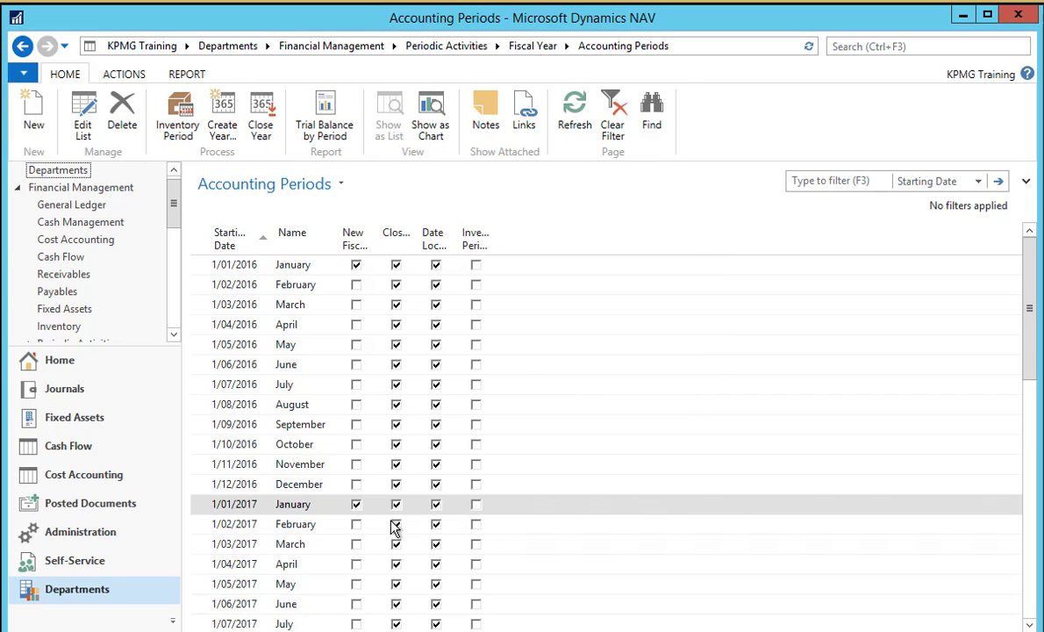
scroll(397, 544, "down", 3)
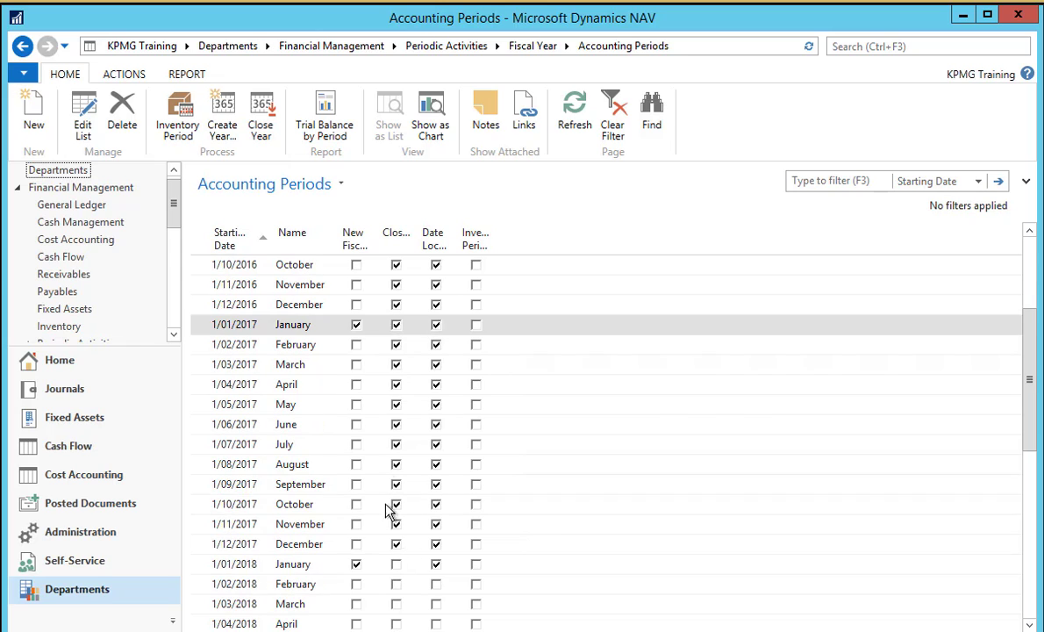
left_click_drag(396, 544, 397, 404)
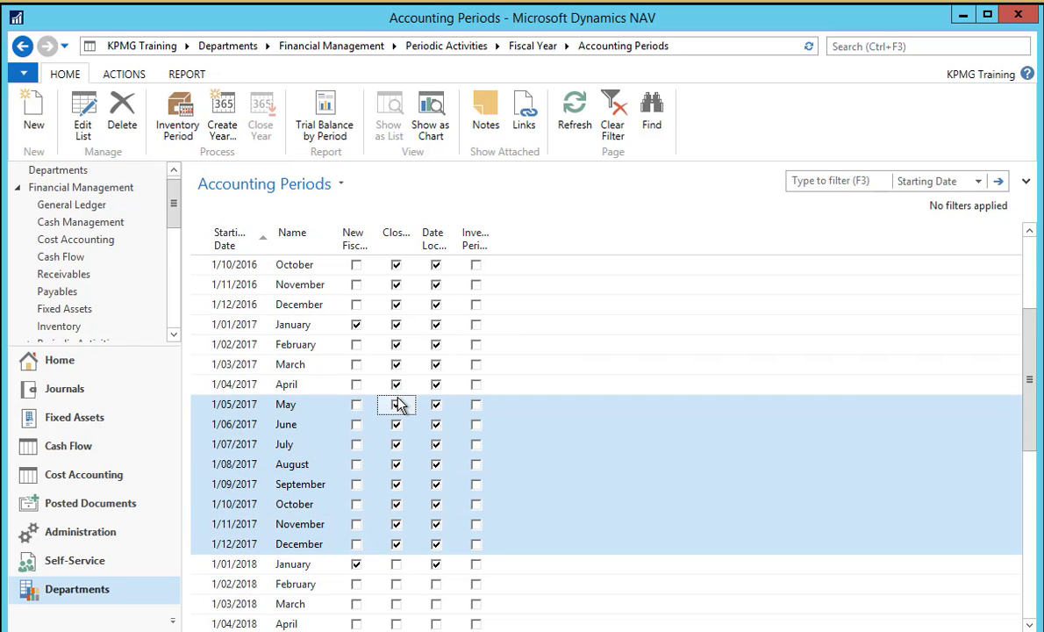
left_click(397, 404)
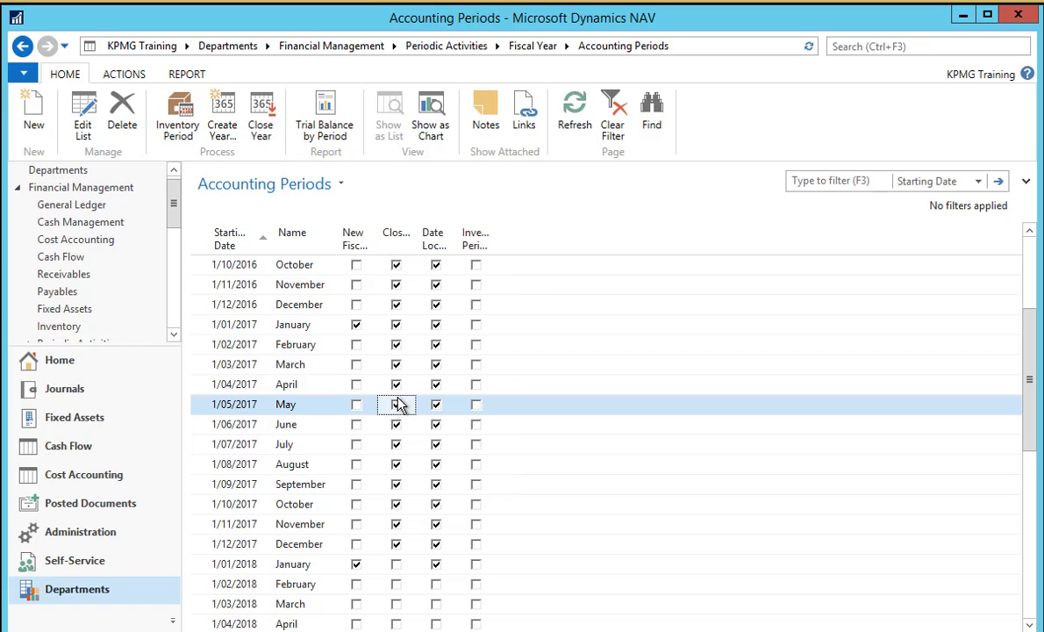
- Create twelve 1M periods starting 1/12/2019, review them, and go back to Fiscal Year
left_click(223, 129)
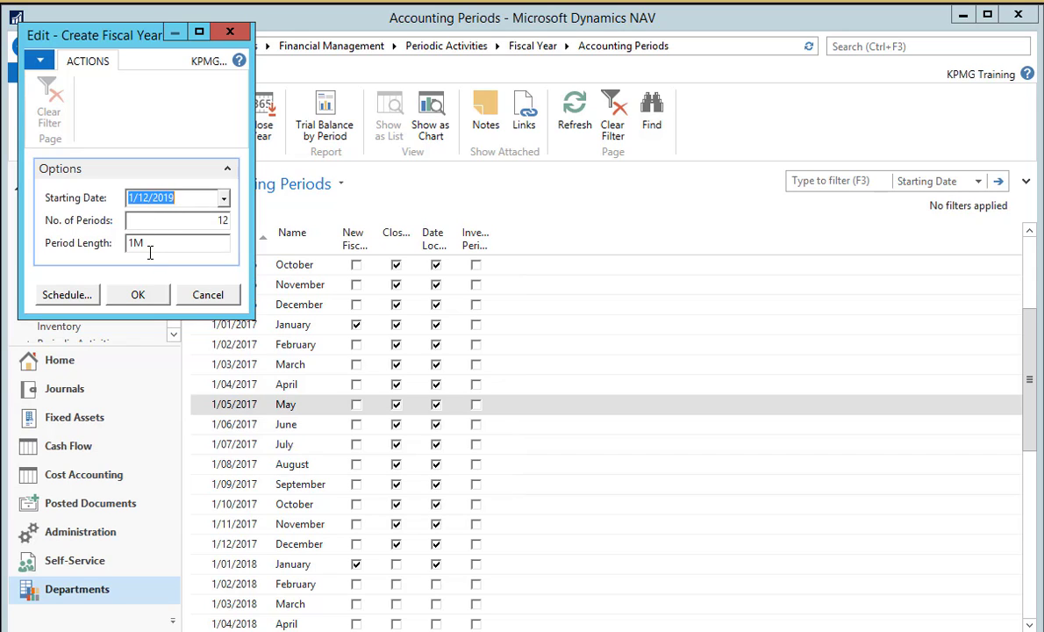
left_click(140, 295)
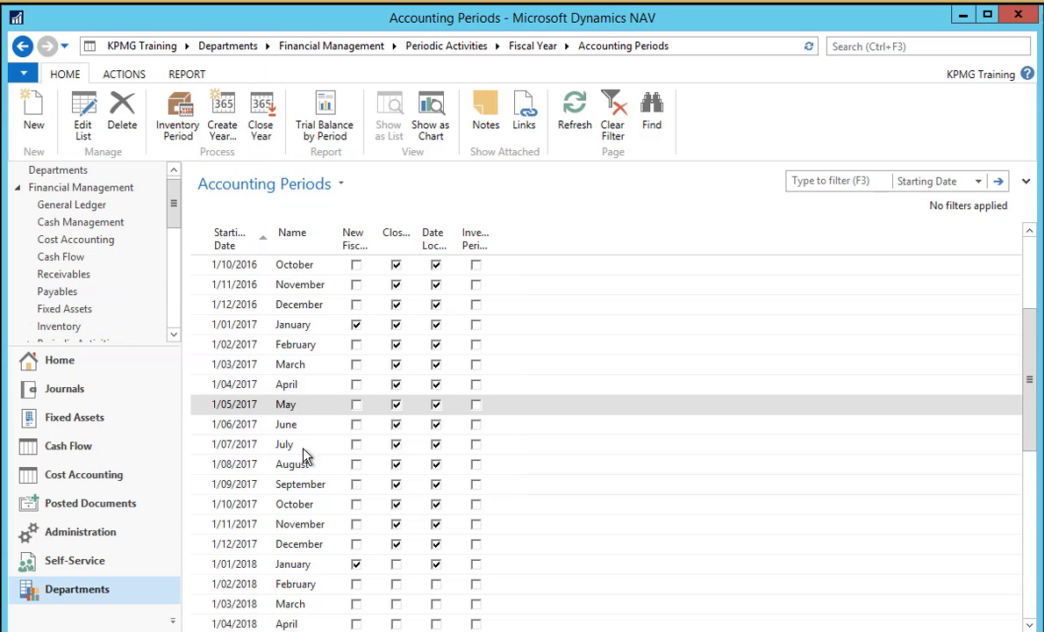
scroll(321, 474, "down", 5)
scroll(321, 474, "down", 5)
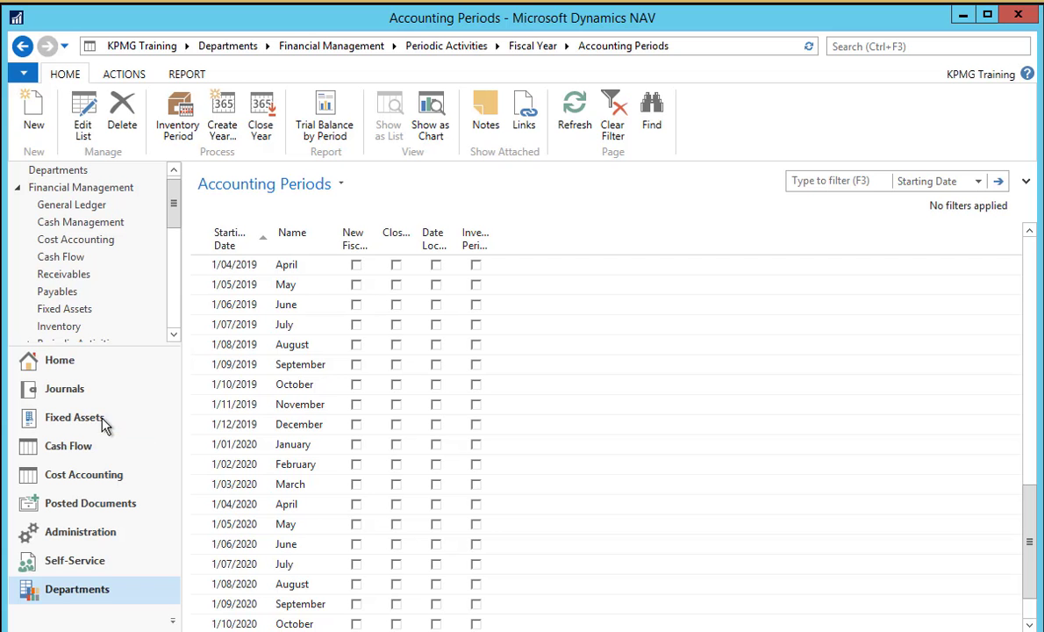
left_click(23, 45)
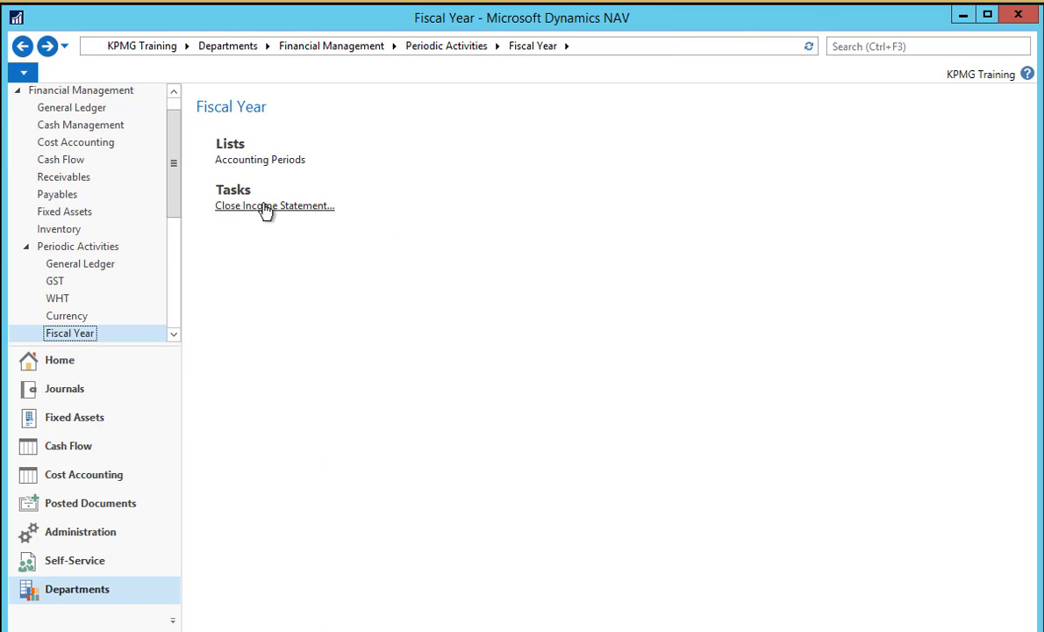
- Start Close Income Statement for year ending 31/12/2017 with template GENERAL and batch YE
left_click(266, 208)
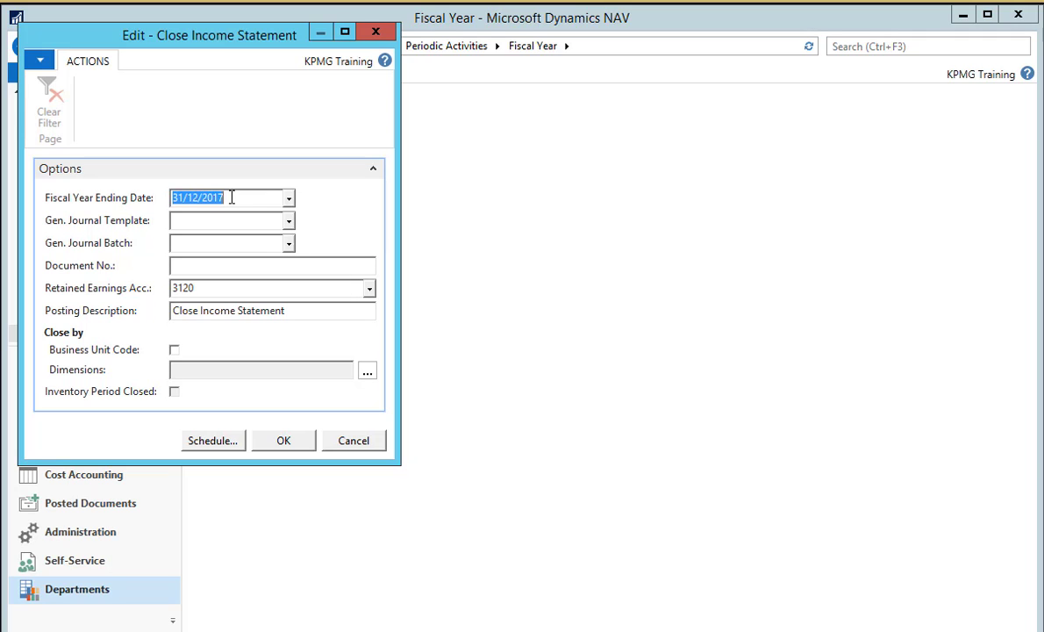
left_click(289, 223)
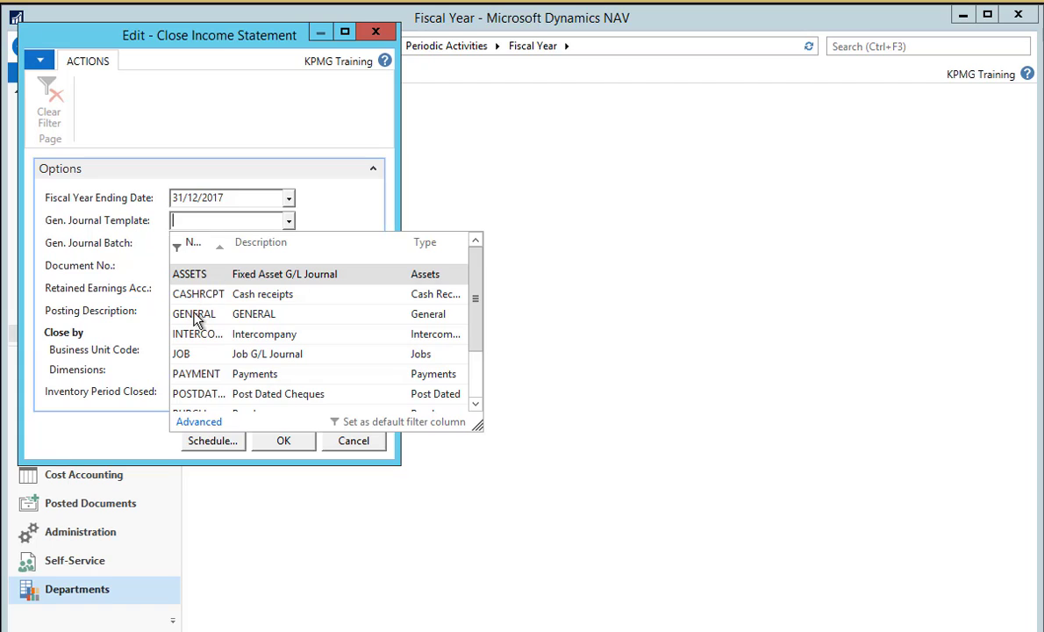
left_click(195, 315)
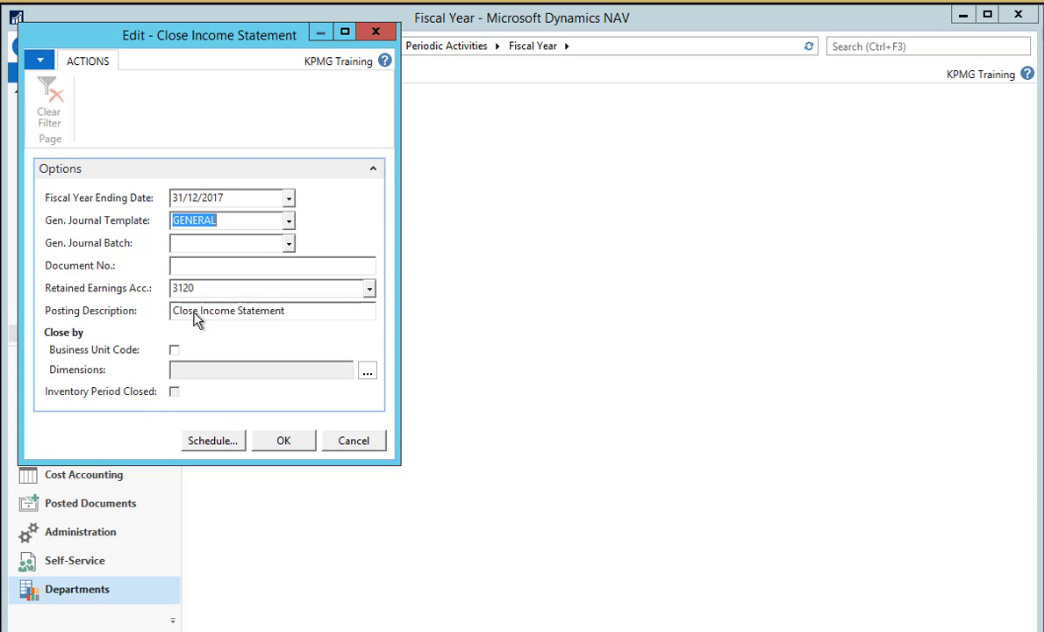
left_click(289, 246)
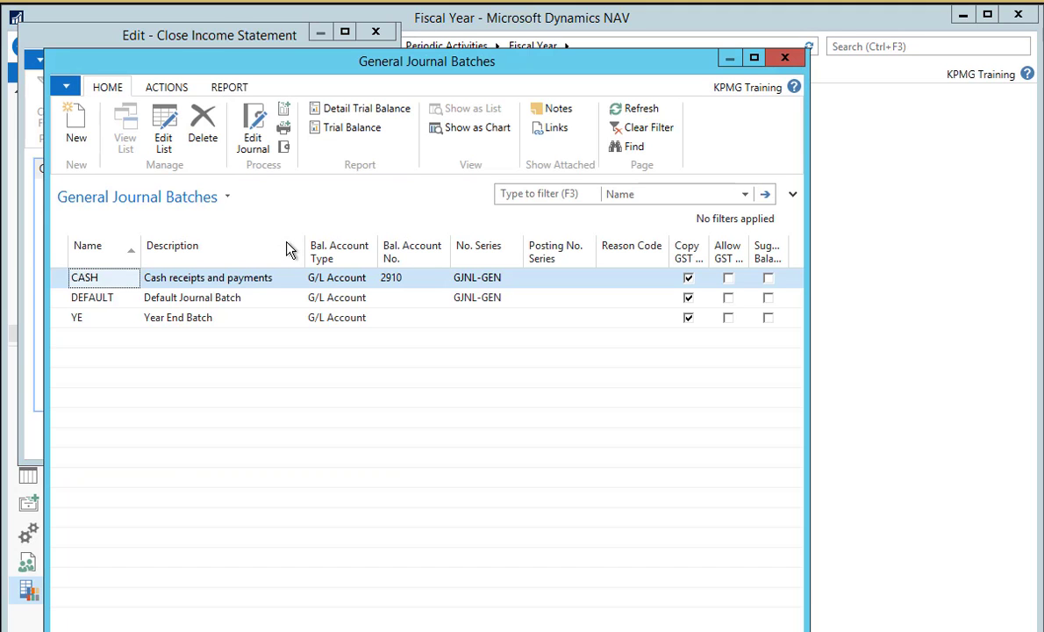
double_click(92, 320)
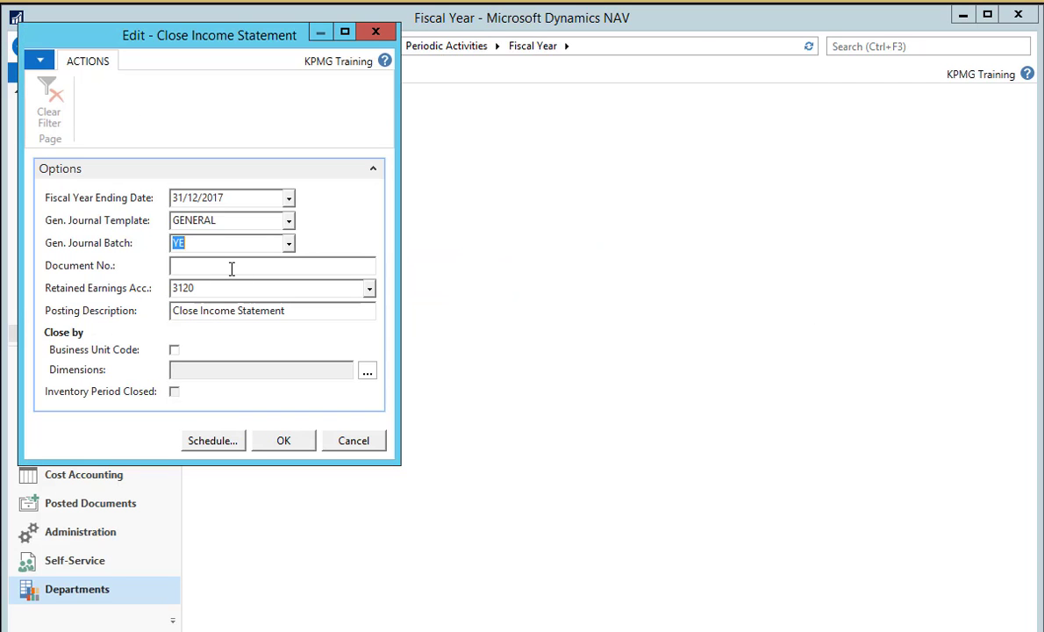
- Enter document number YE311217 and extend the posting description with ' 311217'
left_click(232, 268)
type("YE")
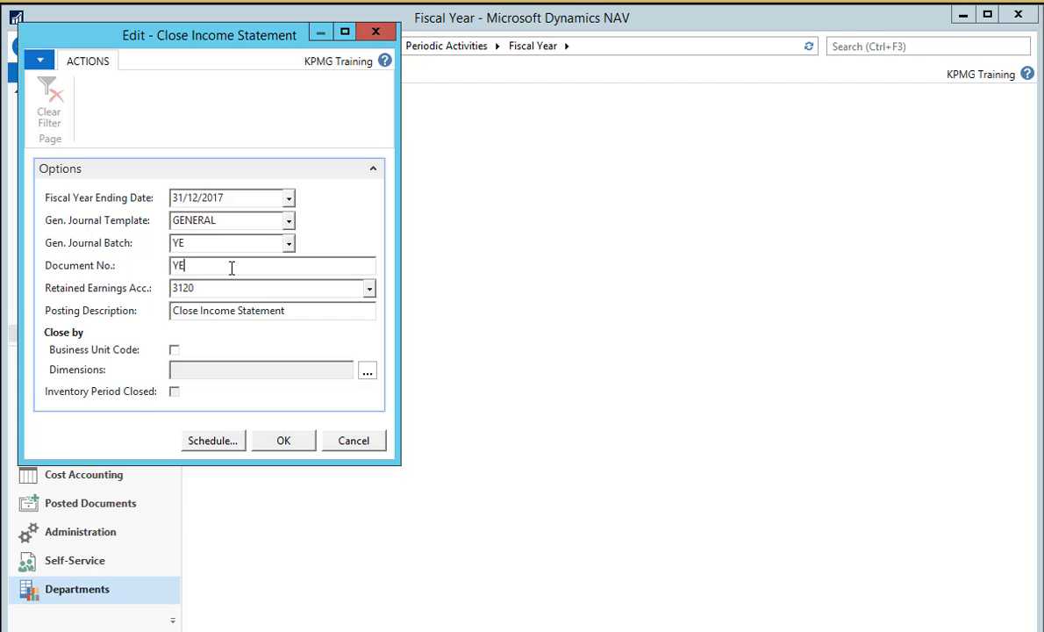
type("311217")
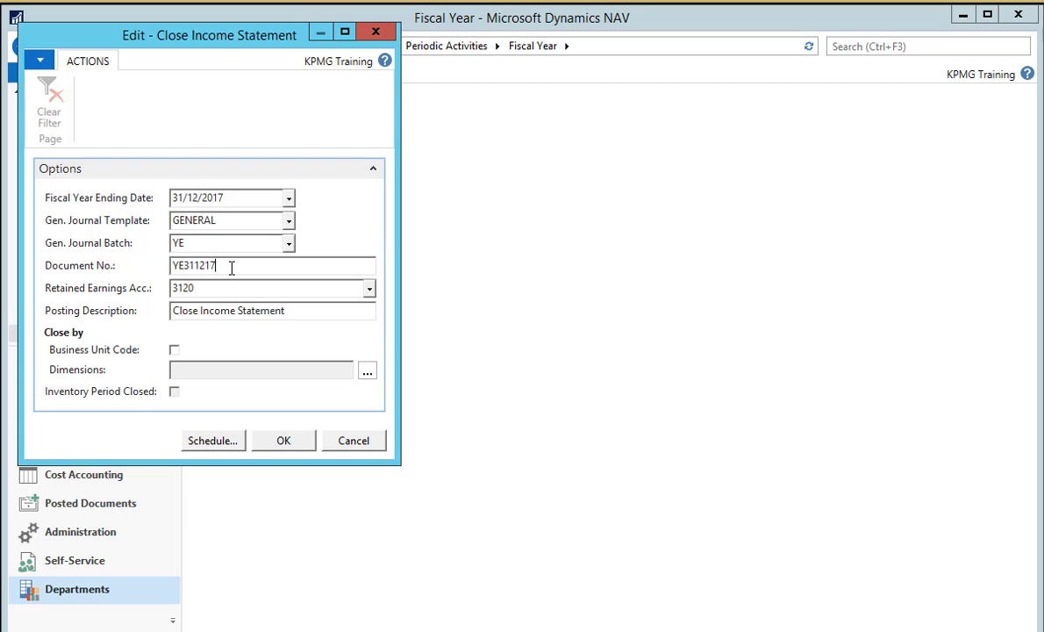
key("Tab")
left_click(298, 313)
type("311217")
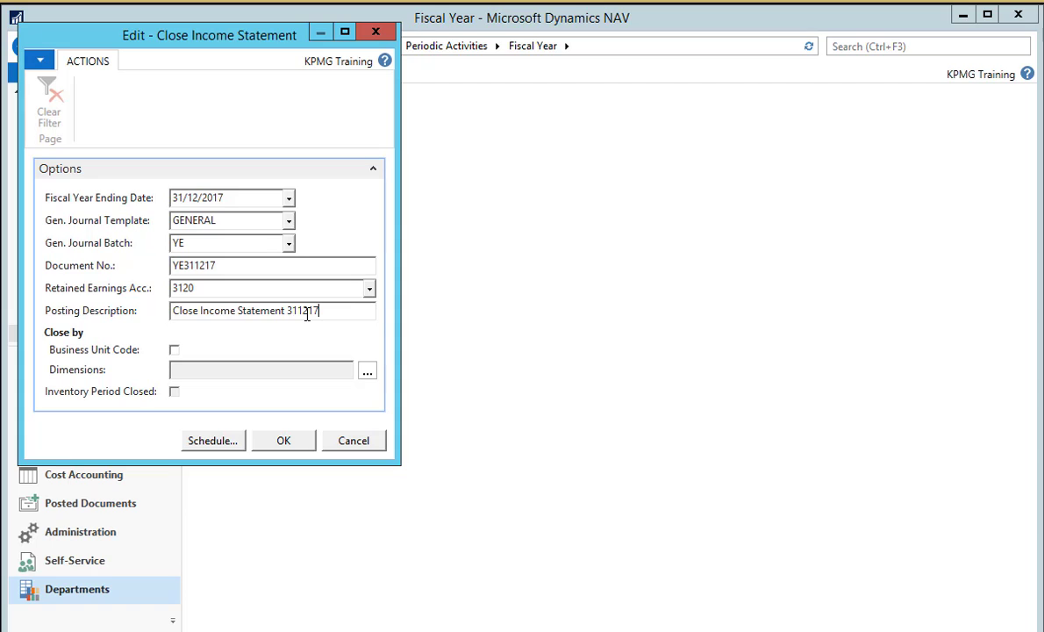
key("Tab")
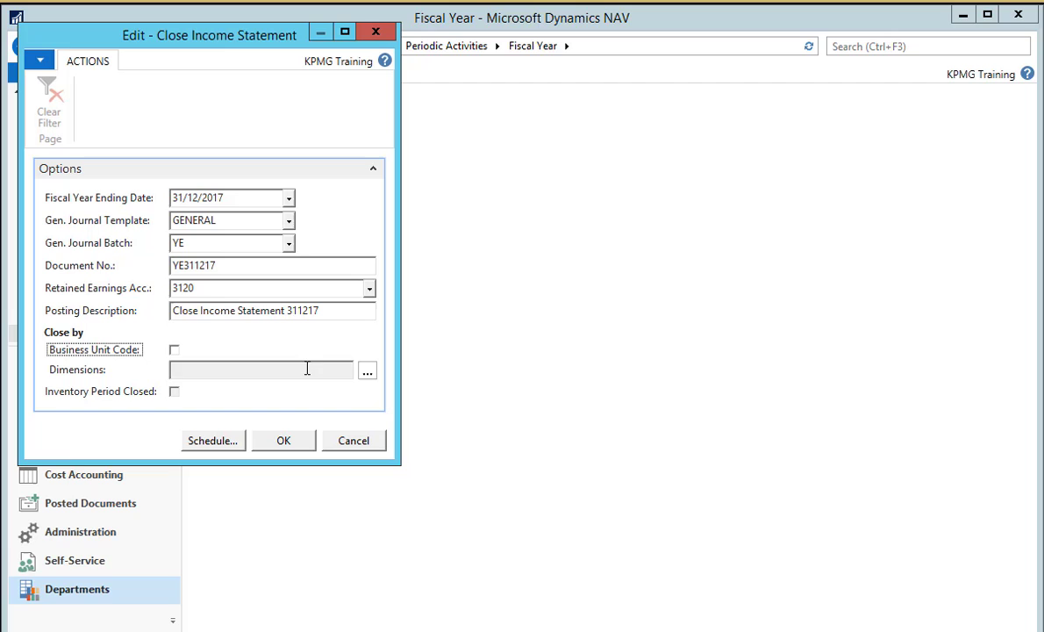
- Tick every dimension, from AREA and BUSINESSGROUP down, to close by
left_click(370, 373)
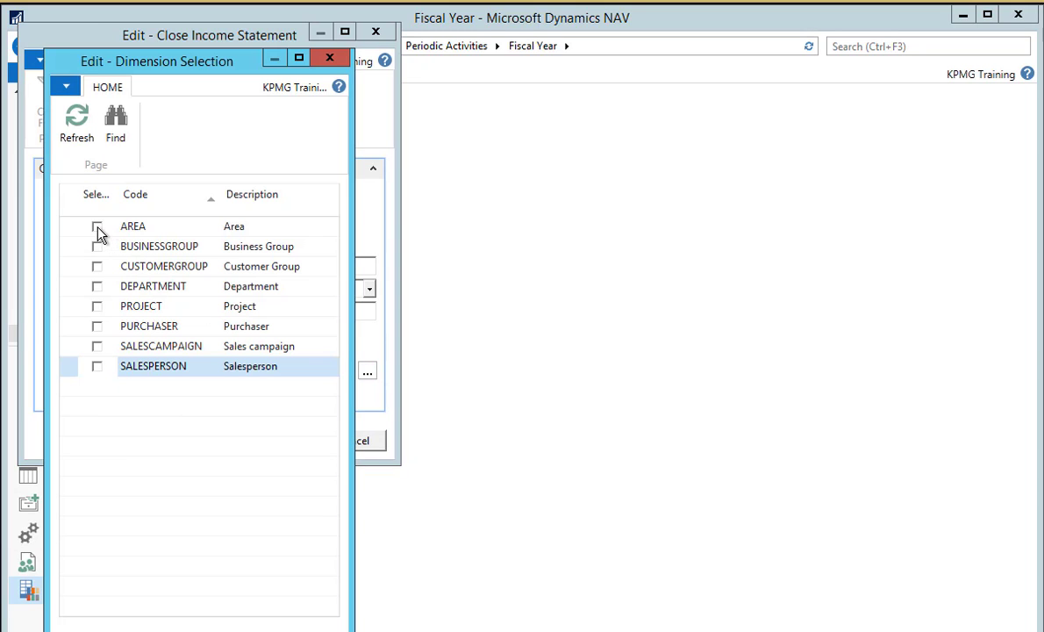
left_click(97, 227)
key("Down")
key("space")
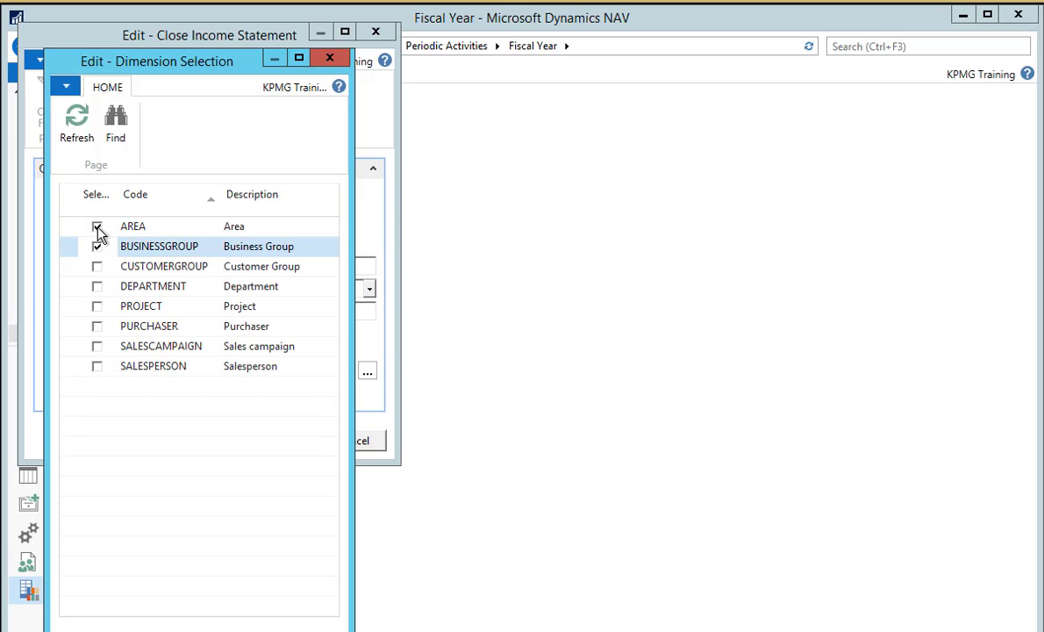
key("Down")
key("space")
key("Down")
key("space")
key("Down")
key("space")
key("Down")
key("space")
key("Down")
key("space")
key("Down")
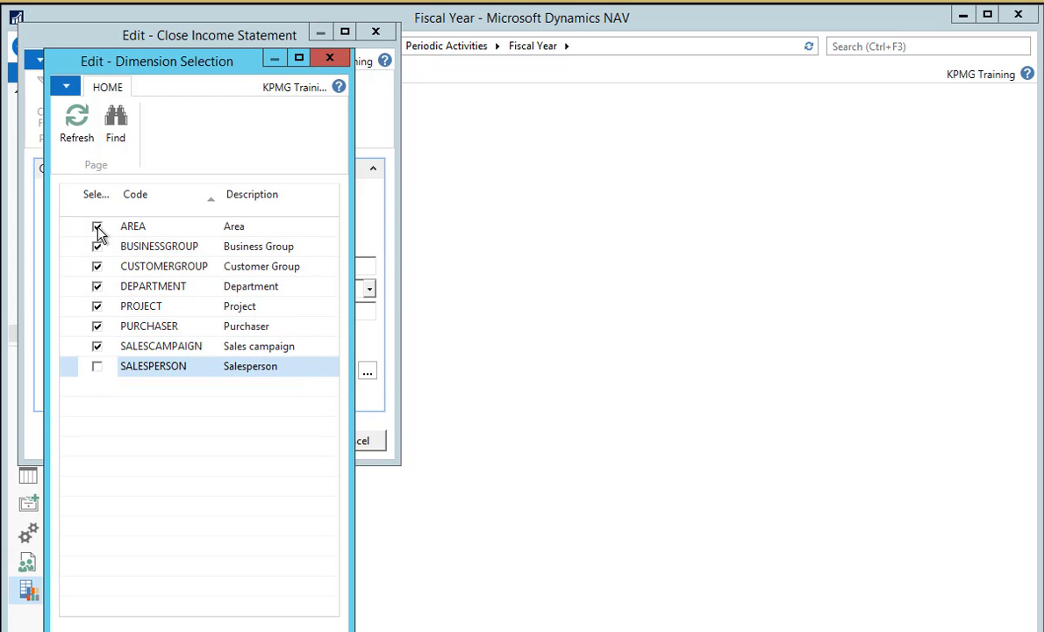
key("space")
- Confirm the dimensions and run the closing, acknowledging the journal lines created message
key("Return")
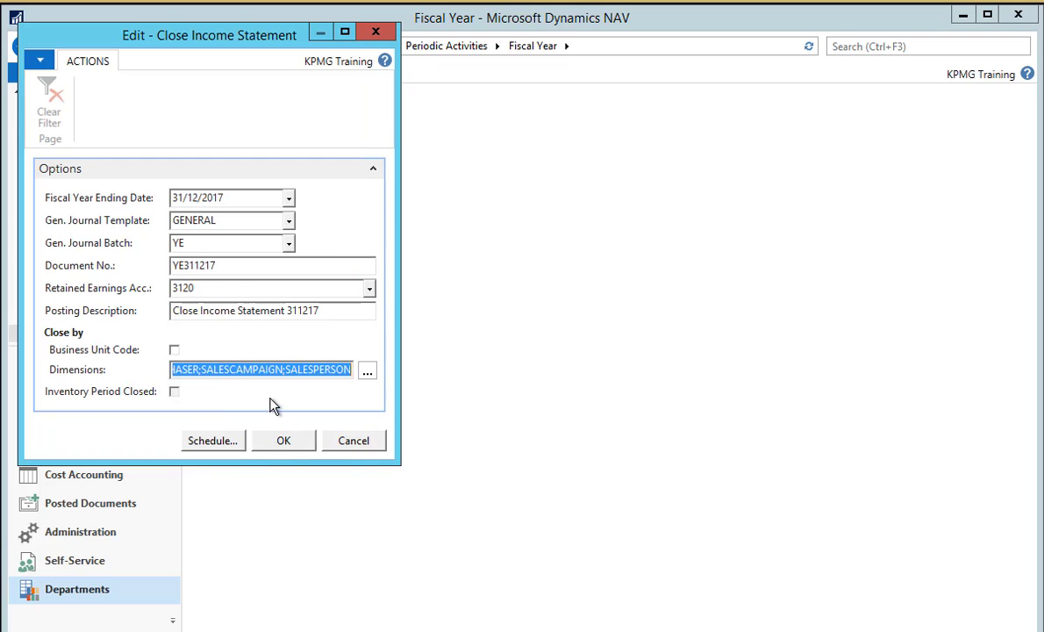
left_click(278, 445)
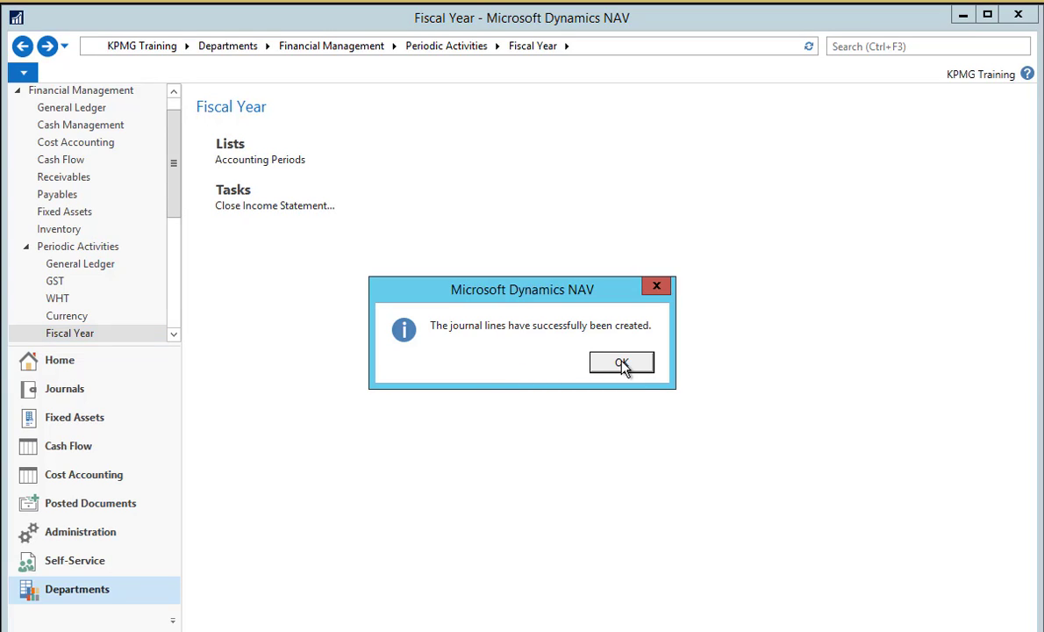
left_click(622, 364)
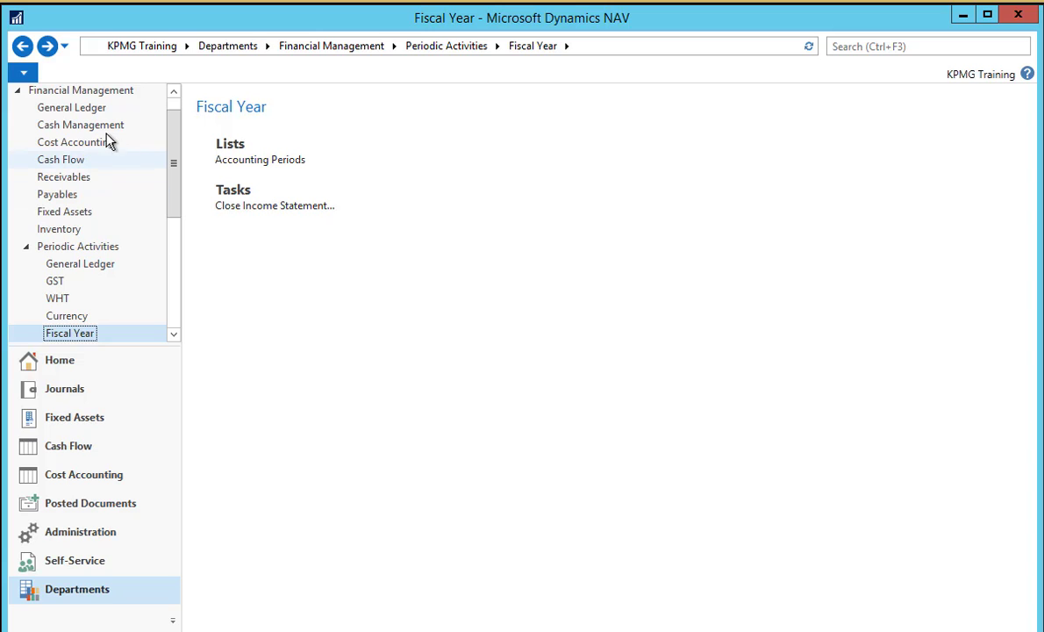
- Open General Journals from General Ledger to view the YE batch's closing lines
left_click(93, 109)
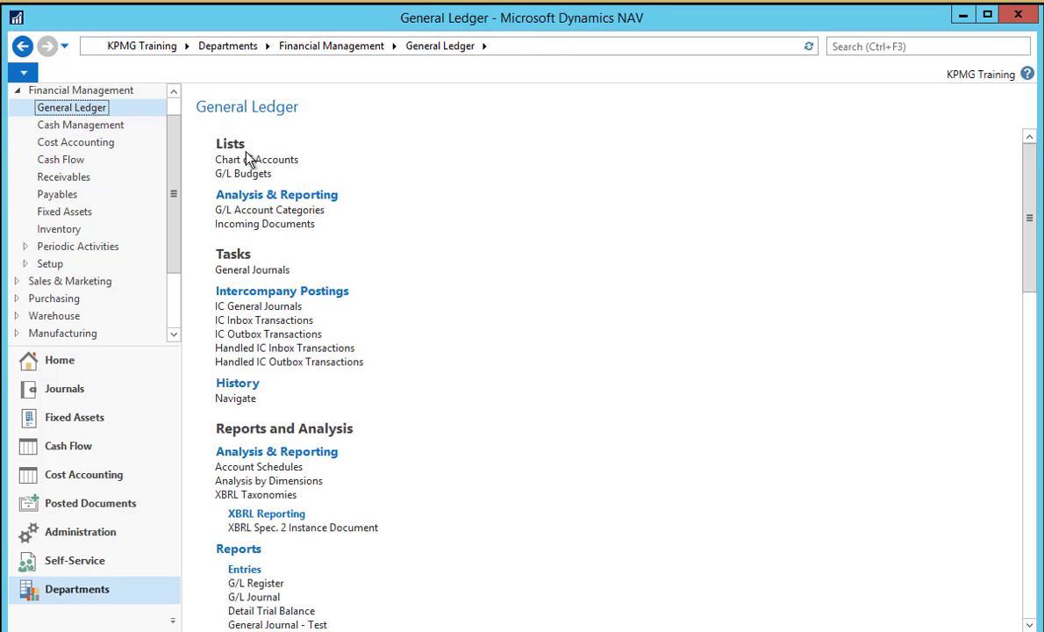
left_click(253, 270)
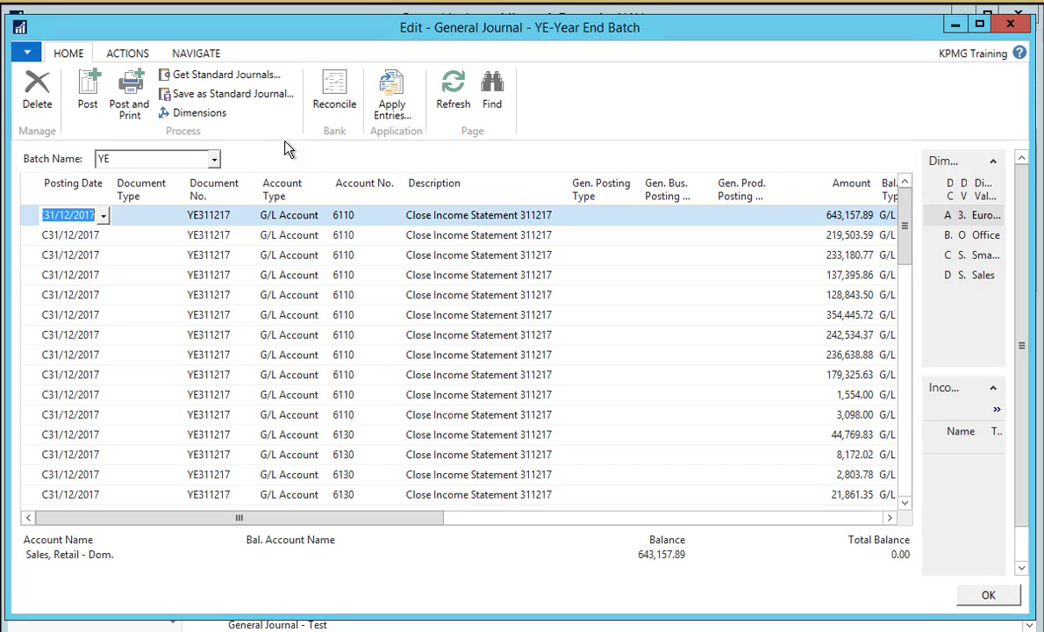
- Post the YE311217 closing journal lines, then bring up the General Journal Batches lookup
left_click(88, 91)
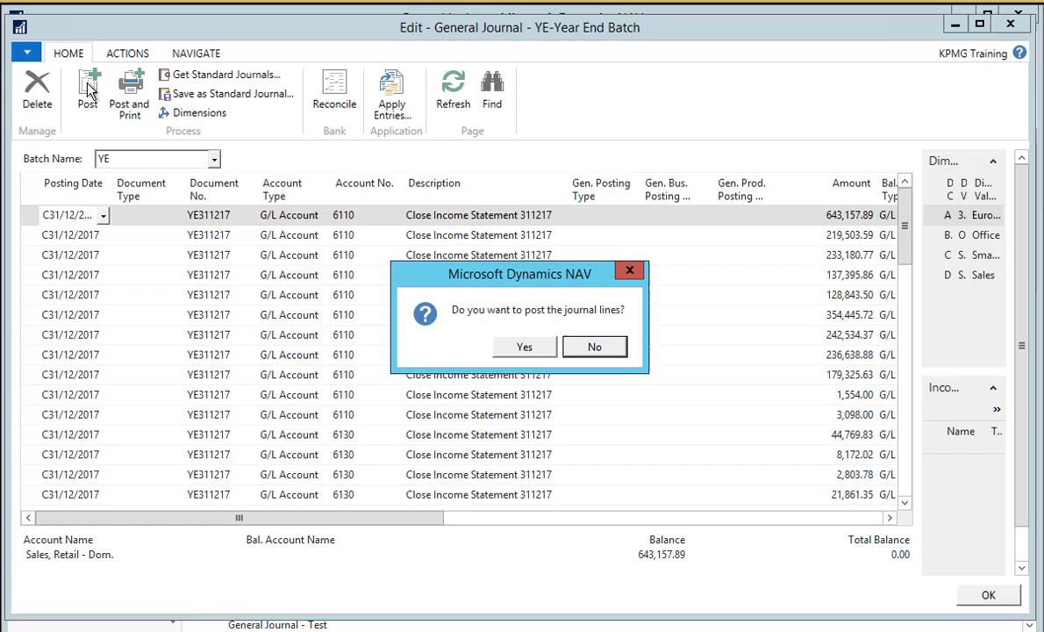
left_click(527, 349)
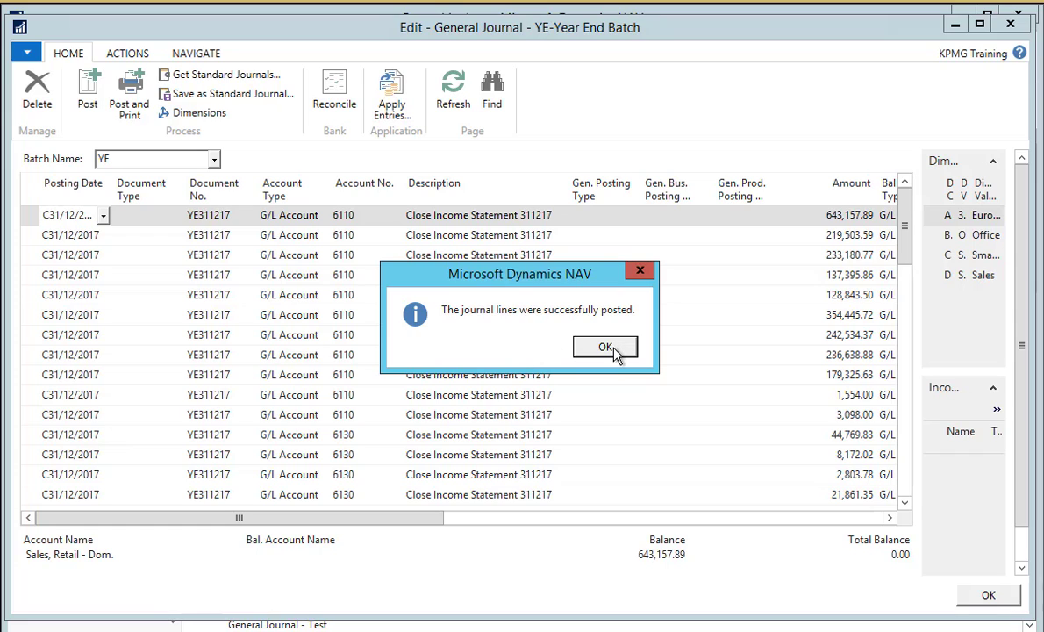
left_click(614, 349)
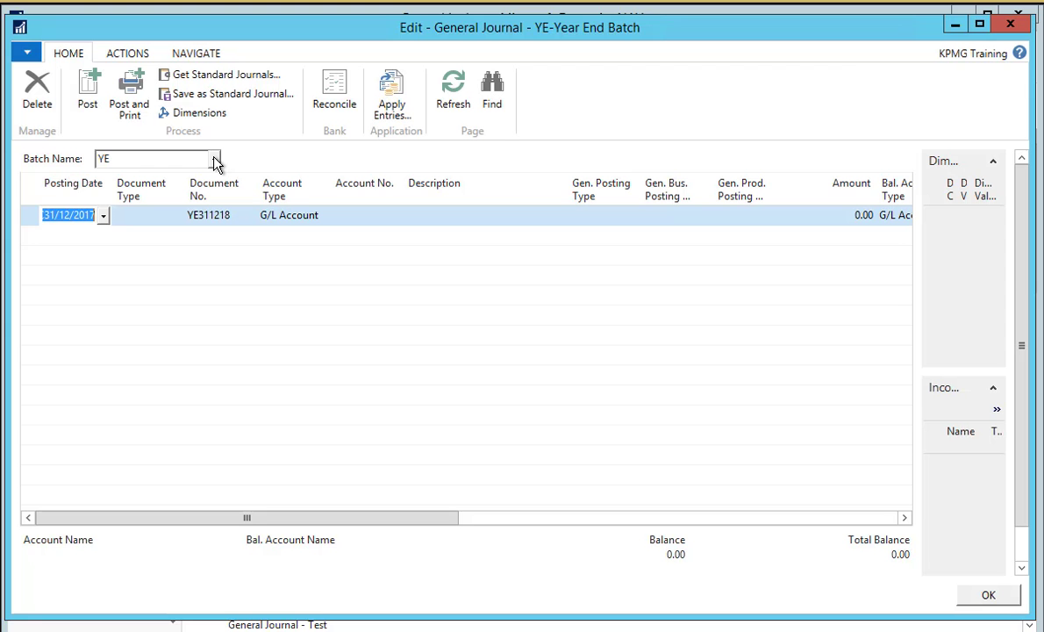
left_click(207, 157)
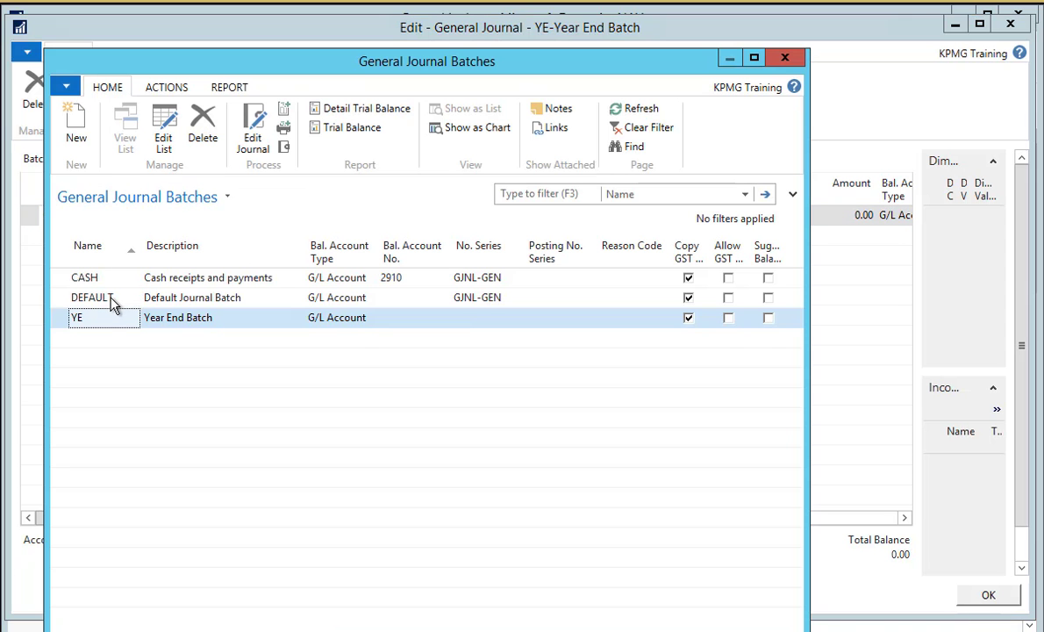
- Open the DEFAULT batch and post its 500.00 Interest on Bank Loans / Accrued Interest lines
left_click(111, 302)
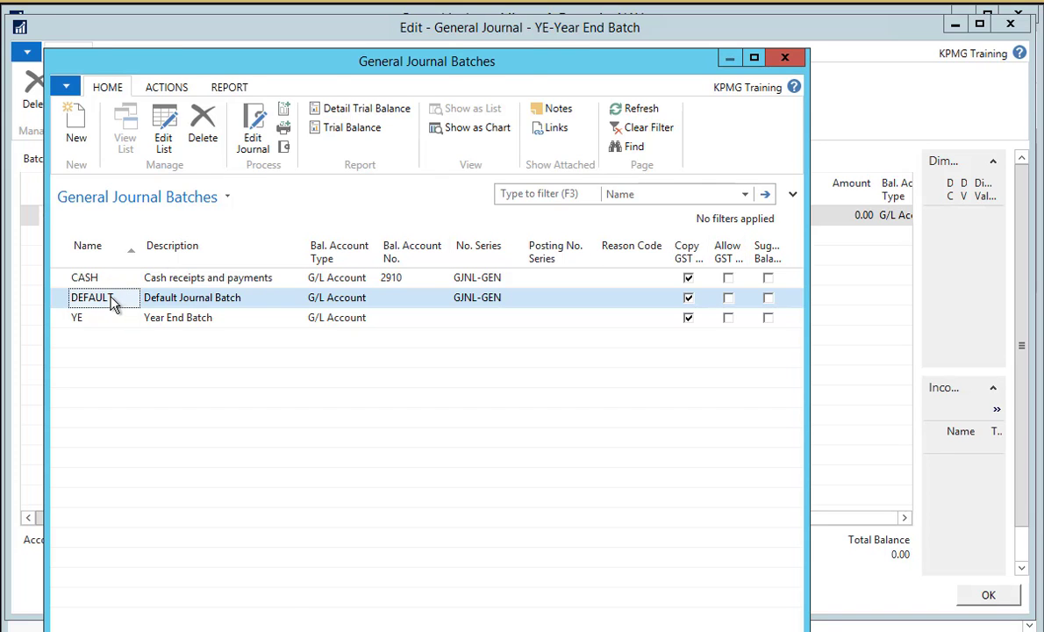
double_click(113, 303)
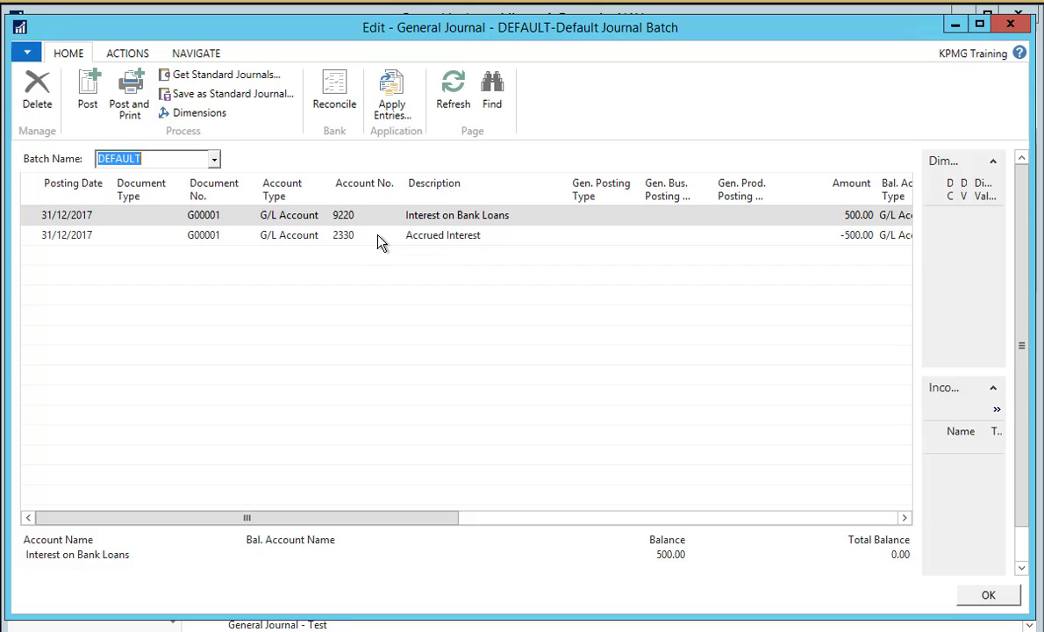
left_click(88, 98)
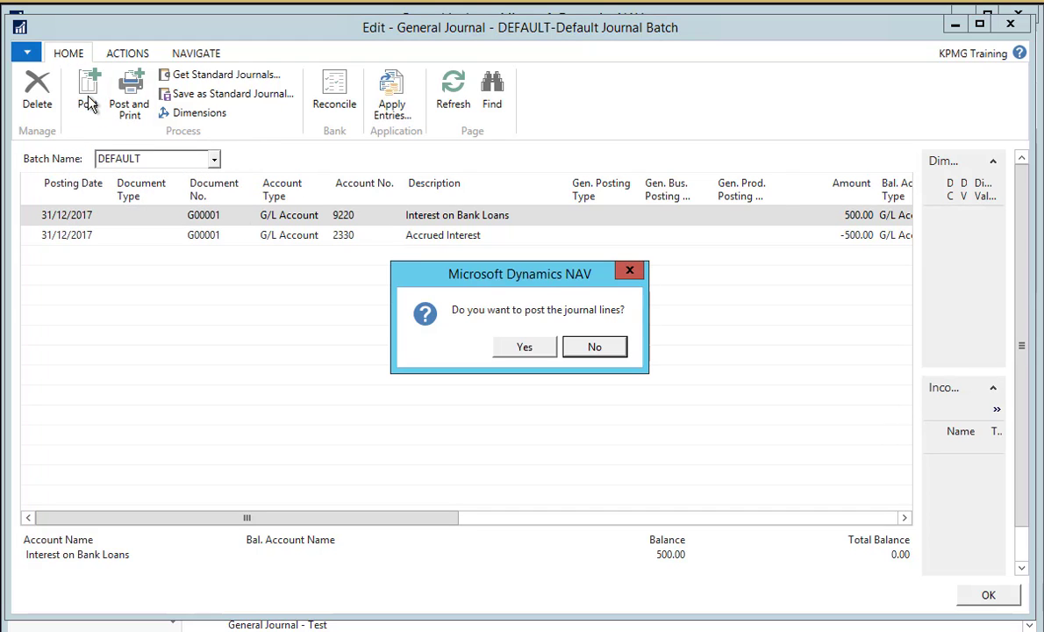
left_click(532, 349)
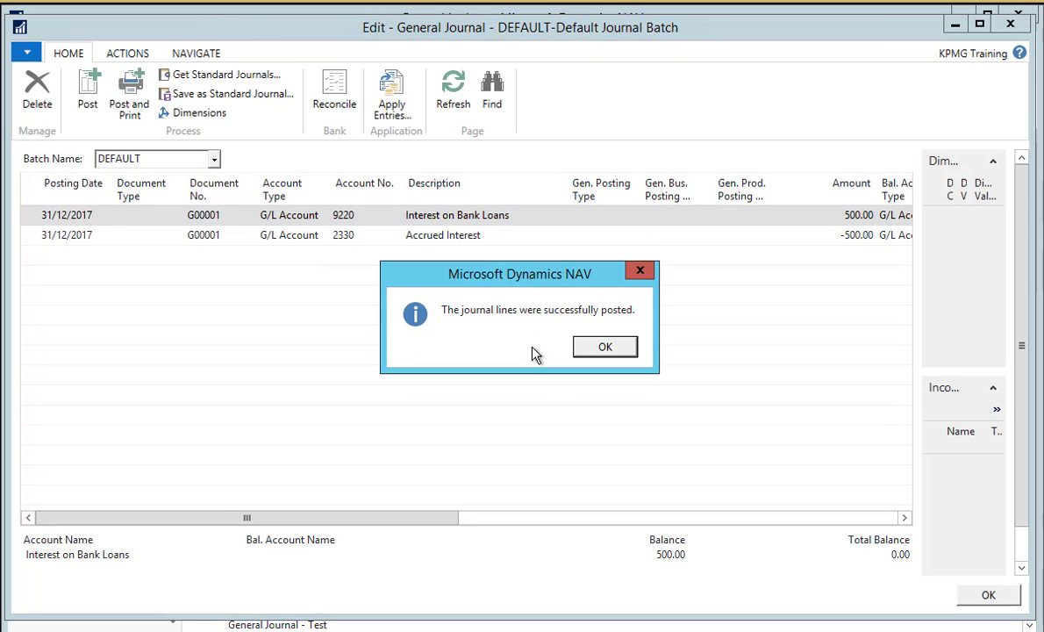
left_click(606, 347)
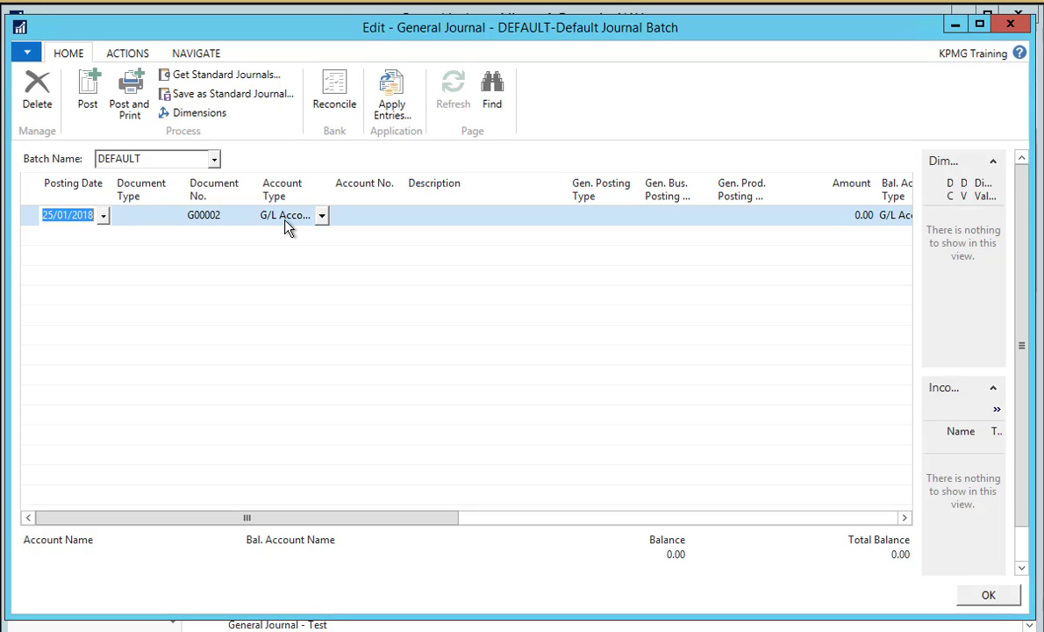
- Close the general journal and return to the Fiscal Year page via a 'fiscal year' search
left_click(1009, 23)
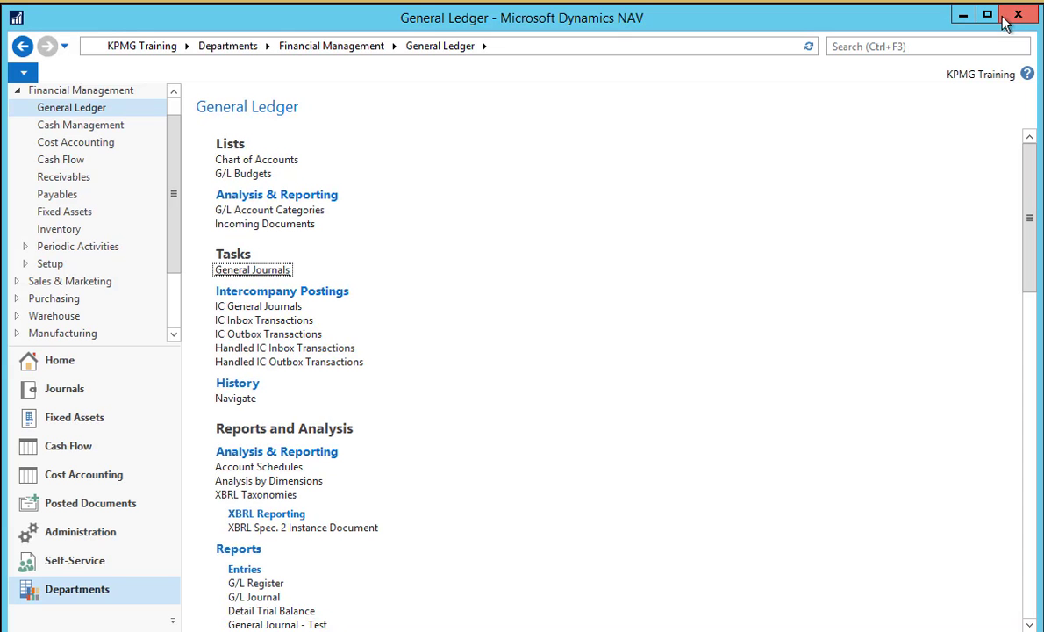
left_click(939, 42)
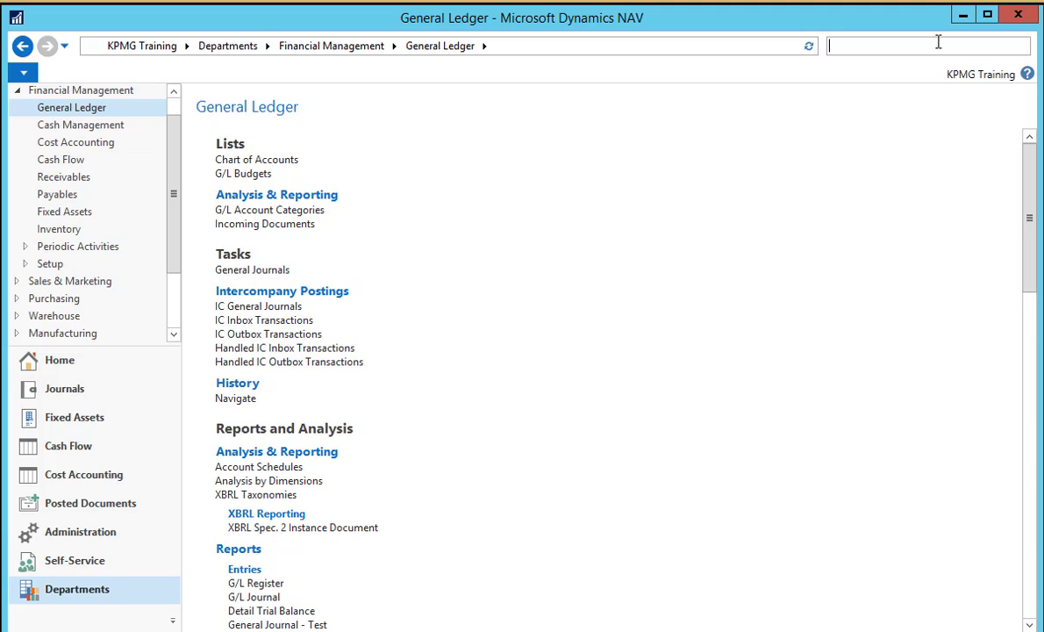
type("fiscal year")
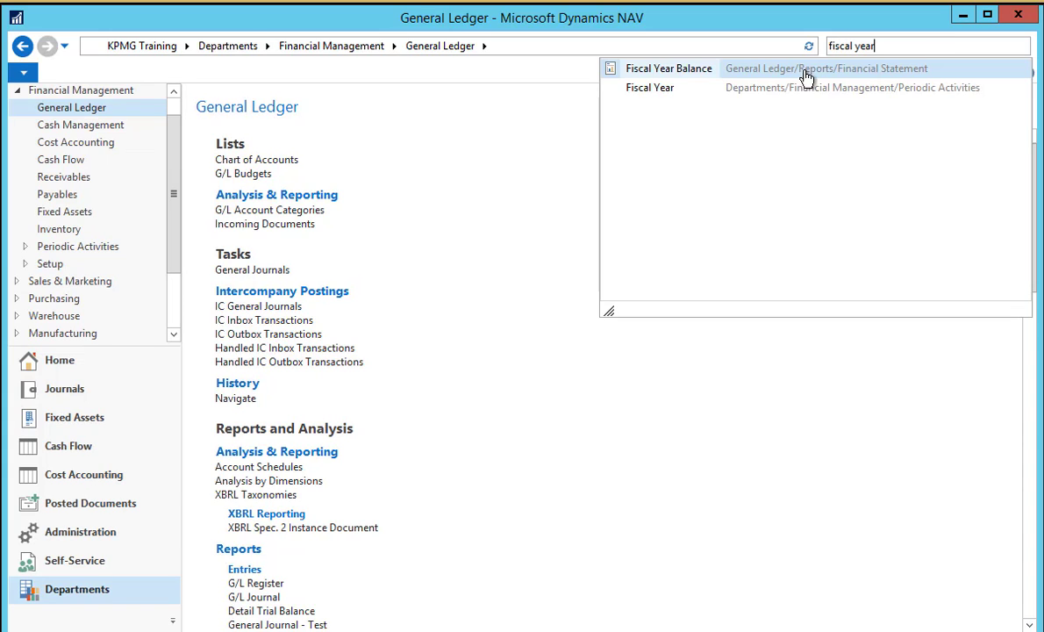
left_click(656, 89)
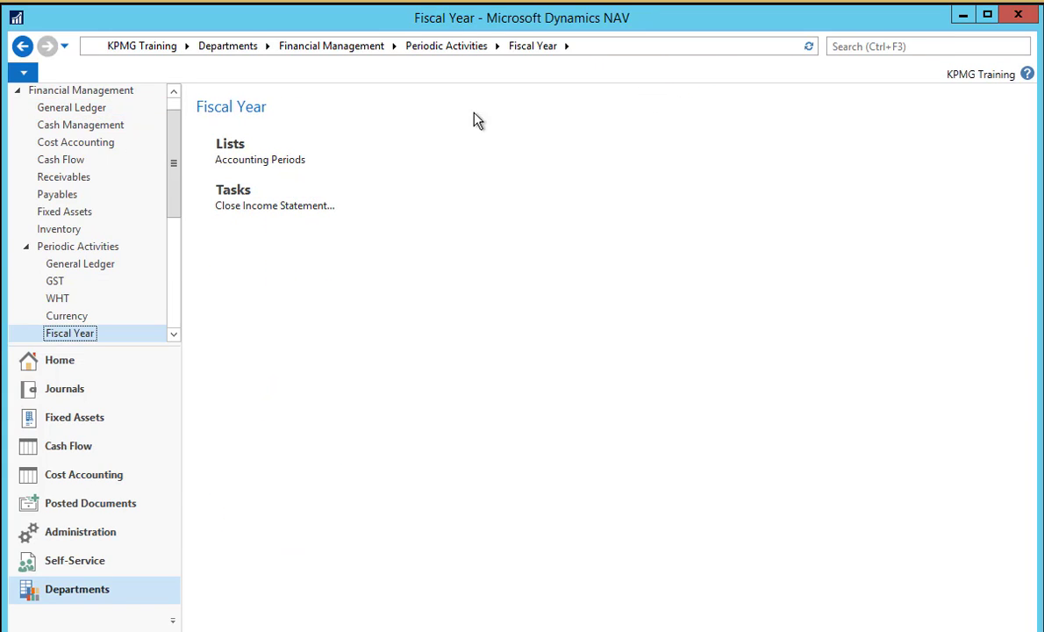
- Run Close Income Statement again with document number YE311217a to create new closing lines
left_click(235, 207)
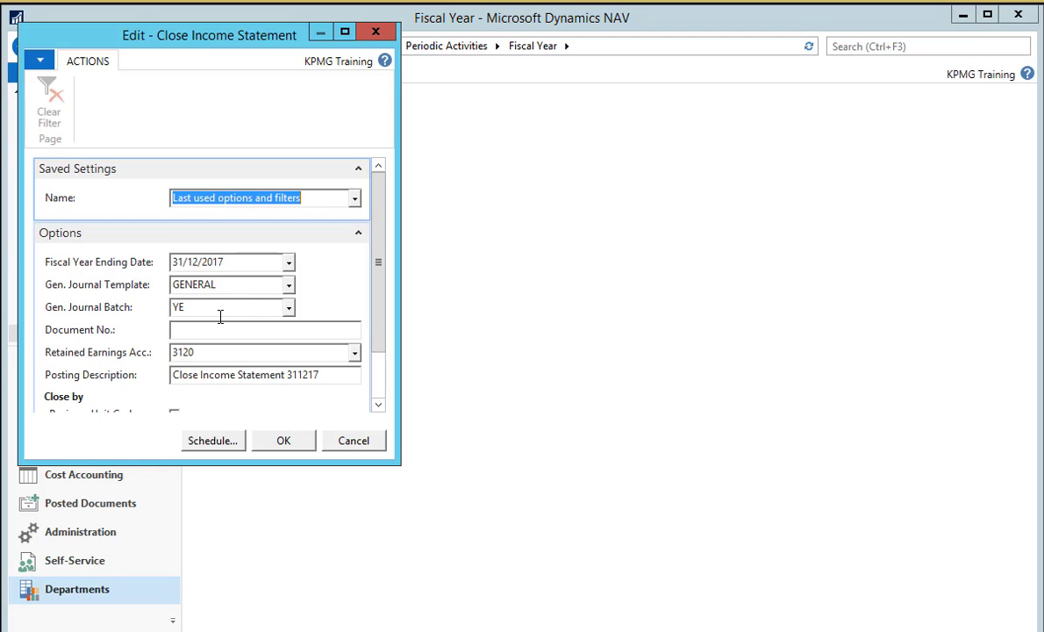
left_click(215, 330)
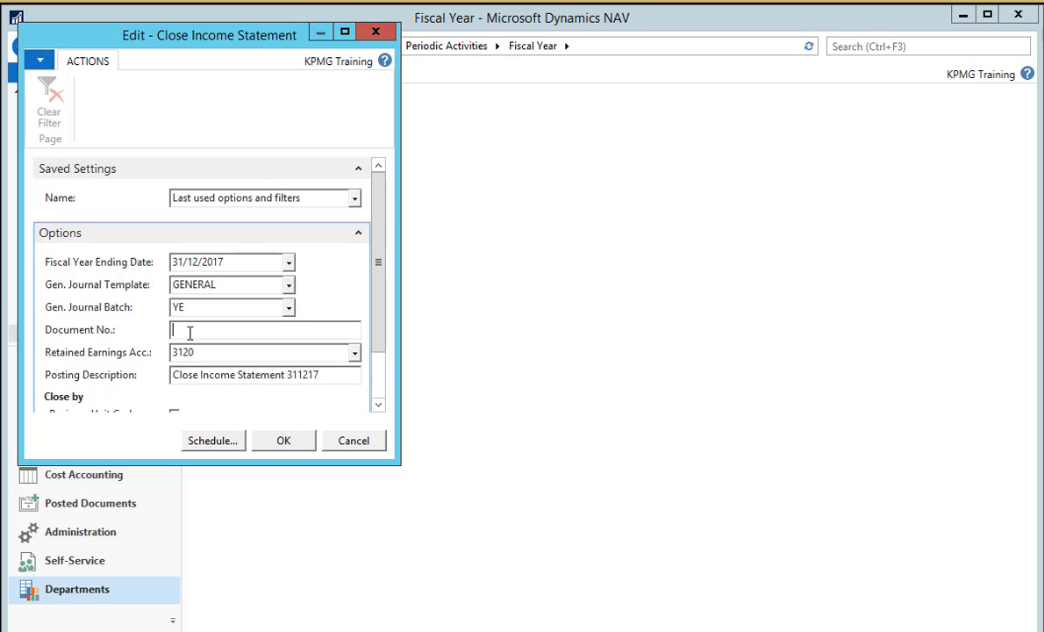
type("YE311217a")
scroll(380, 394, "down", 2)
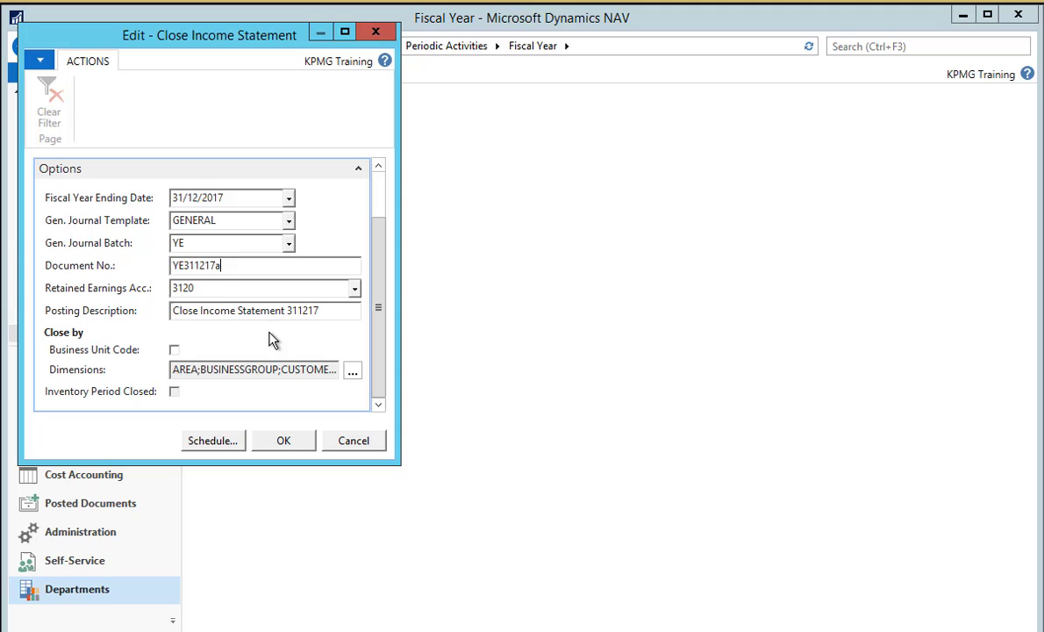
left_click(285, 445)
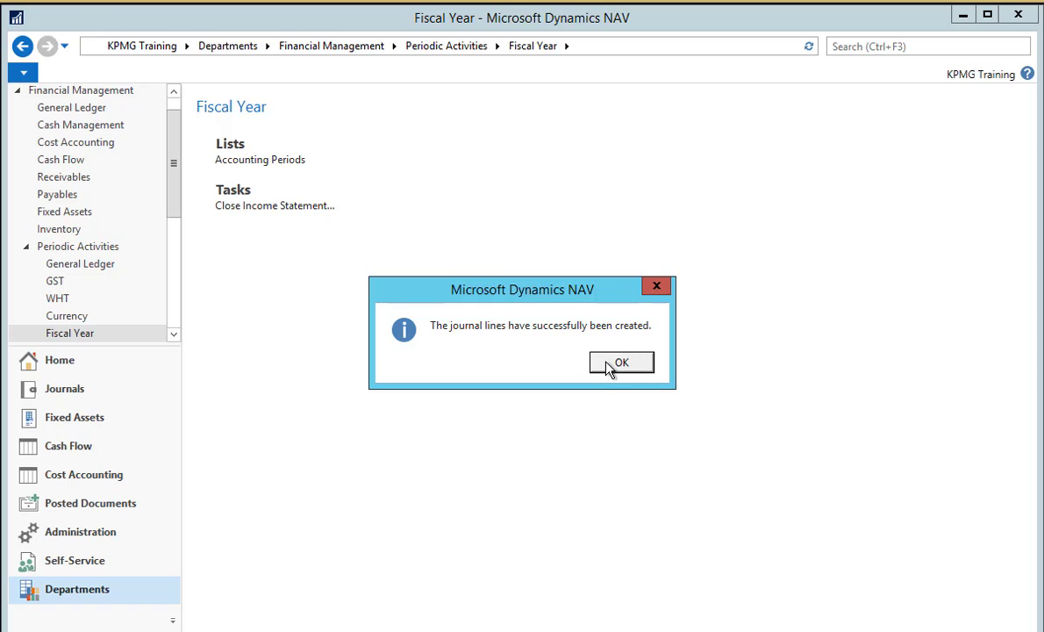
left_click(619, 362)
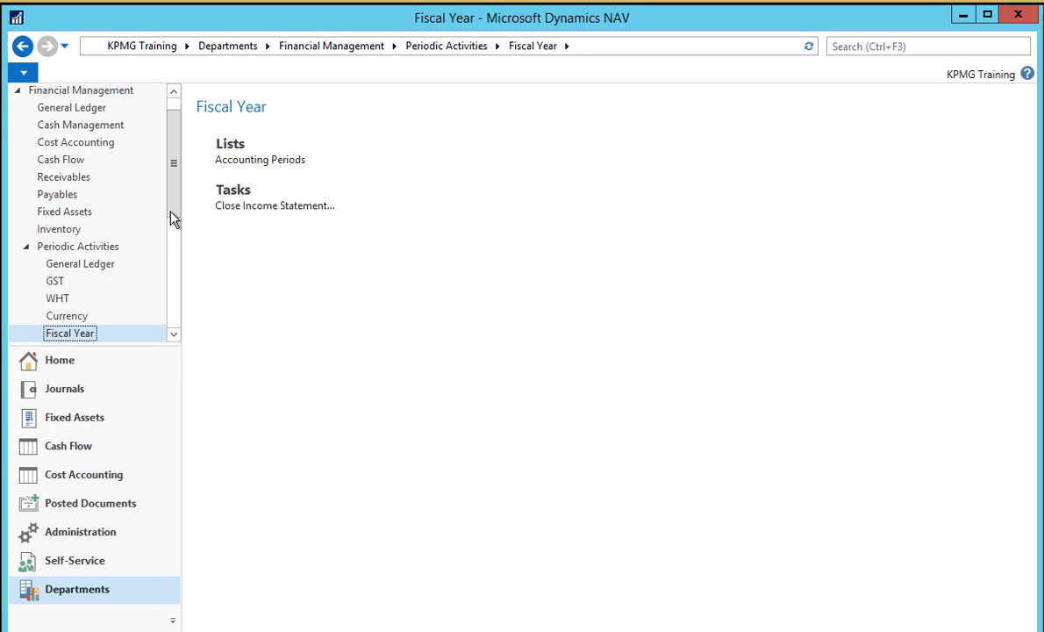
- Open the General Journals and switch to the YE batch
left_click(88, 109)
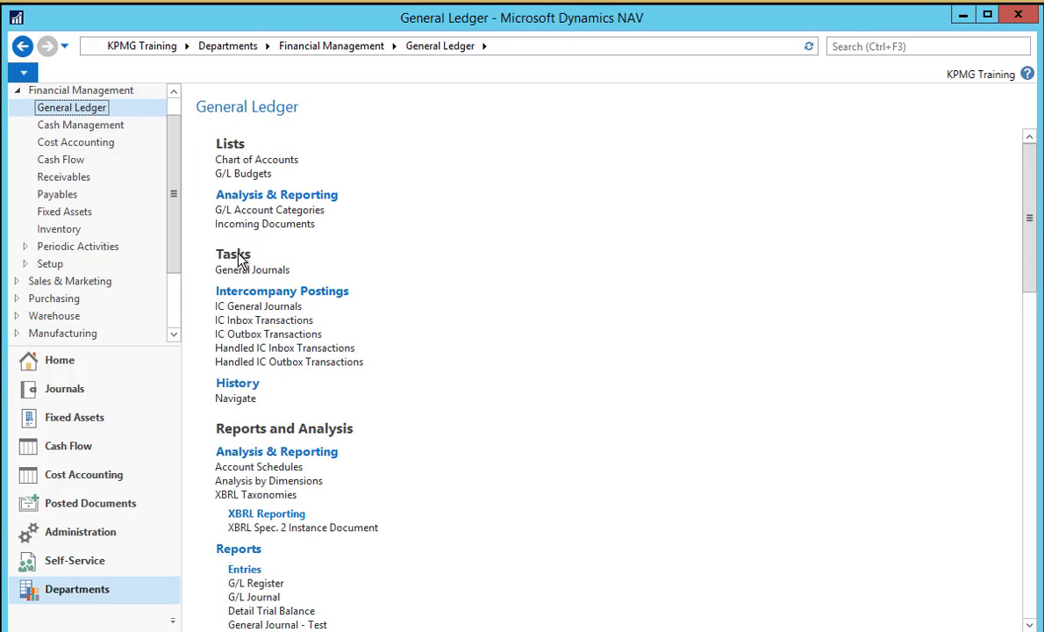
left_click(240, 272)
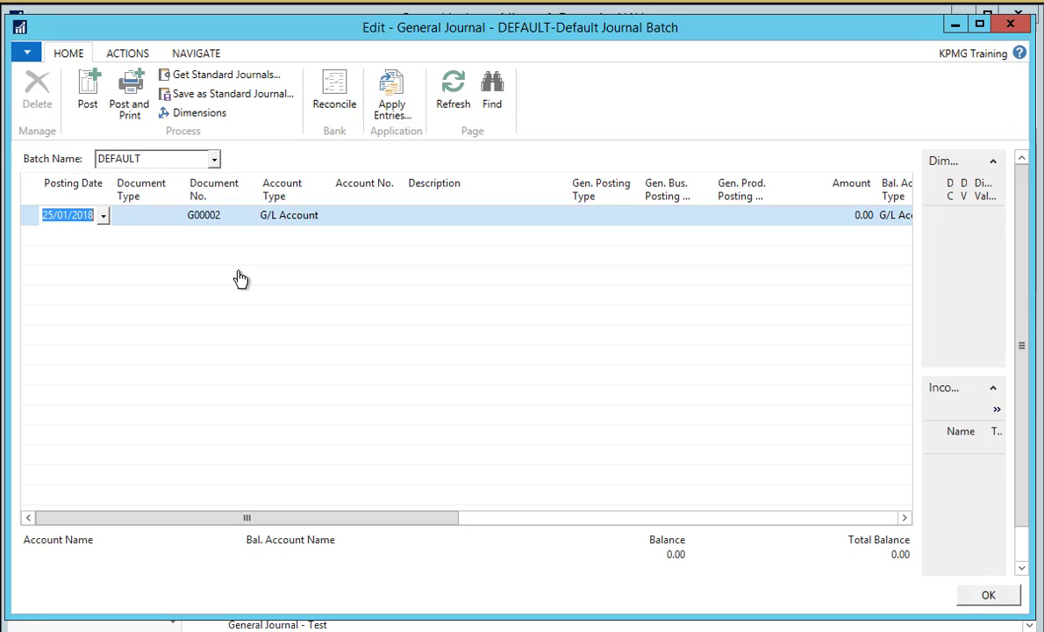
left_click(215, 160)
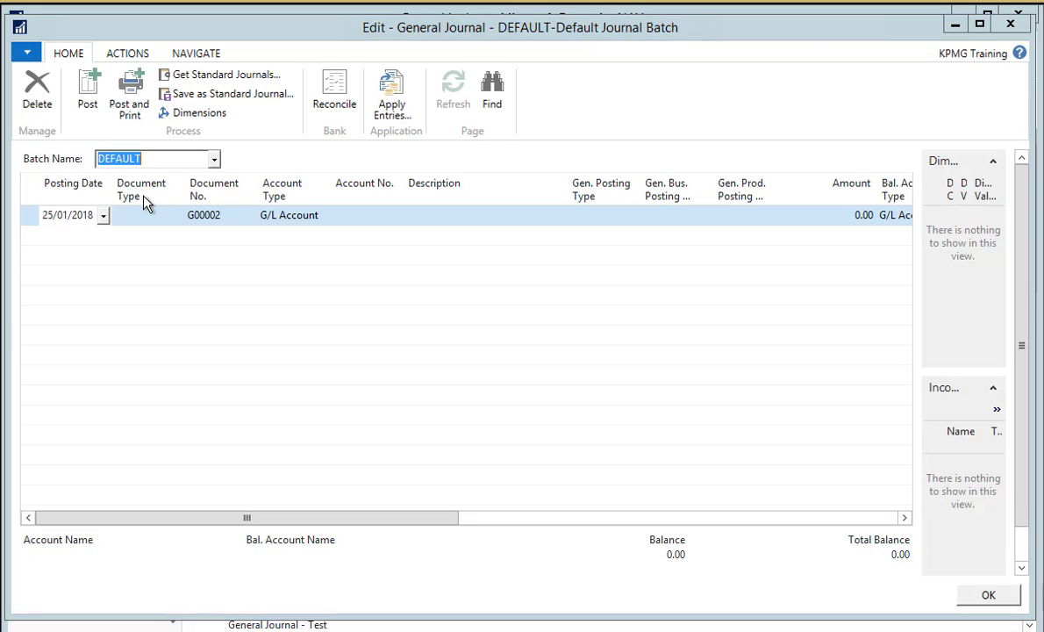
double_click(109, 324)
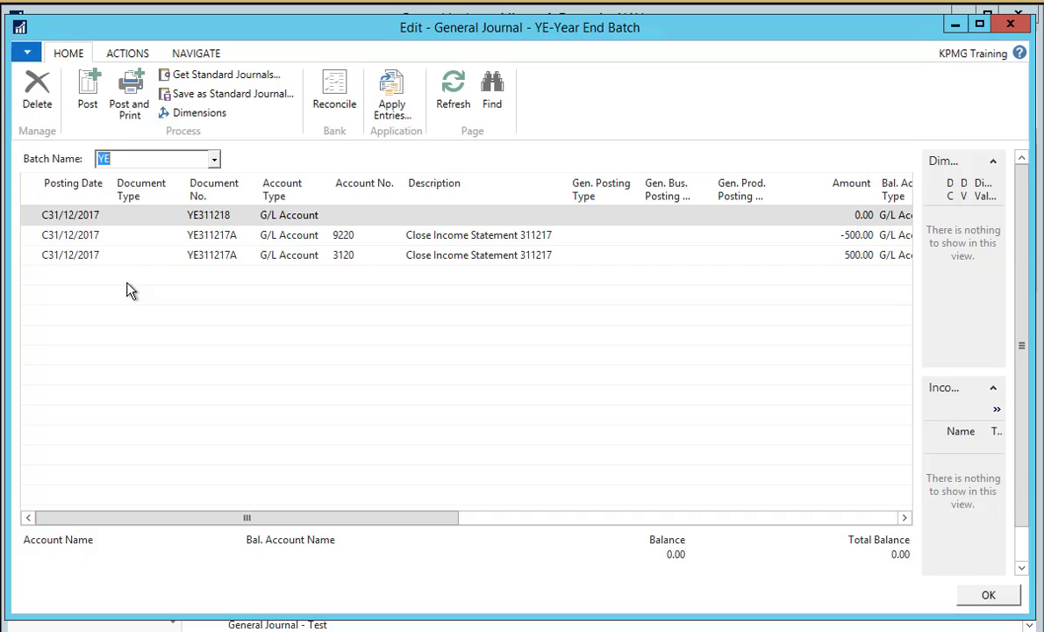
- Post the YE closing lines moving 500.00 from account 9220 to retained earnings 3120
left_click(32, 237)
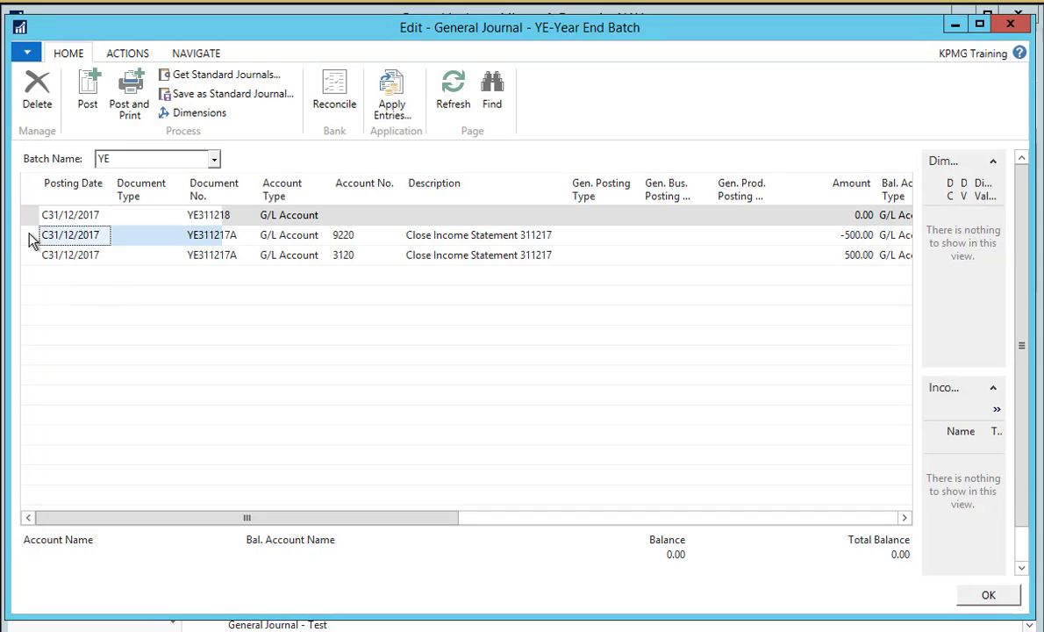
left_click(88, 101)
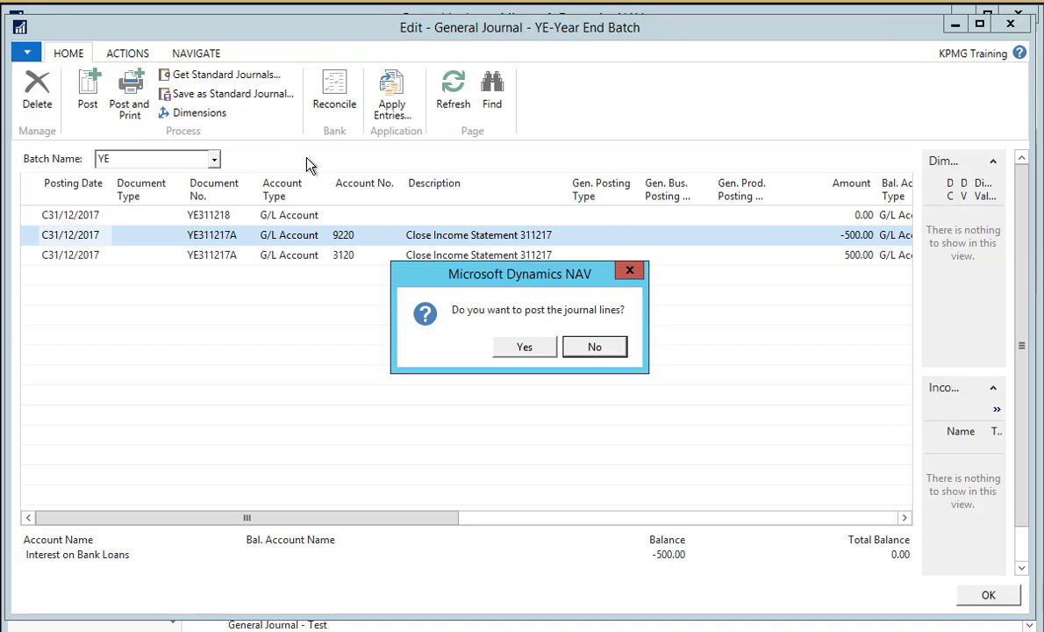
left_click(519, 345)
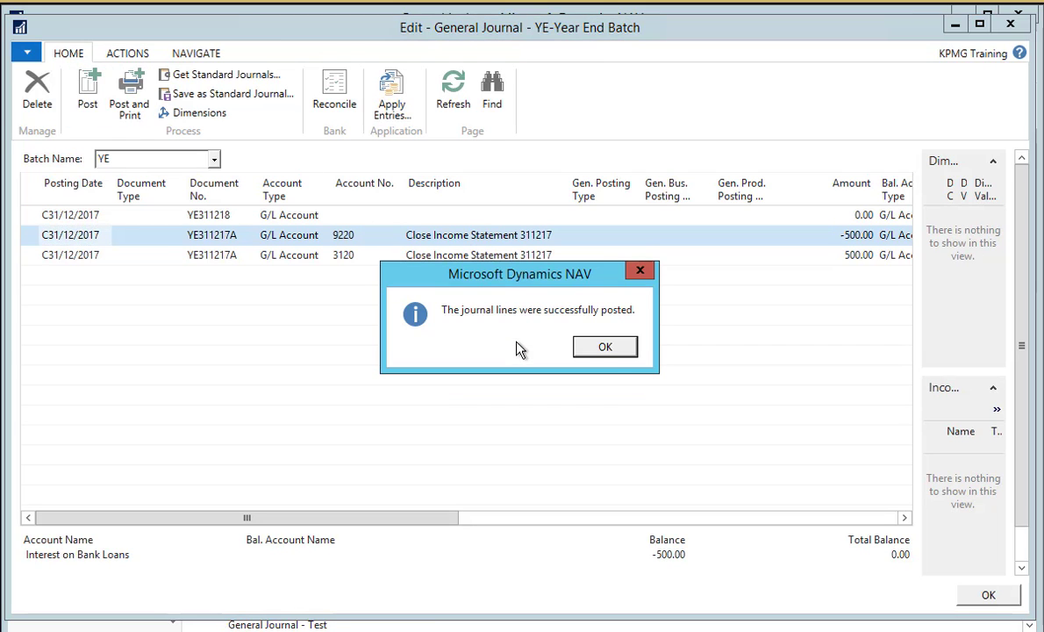
left_click(605, 347)
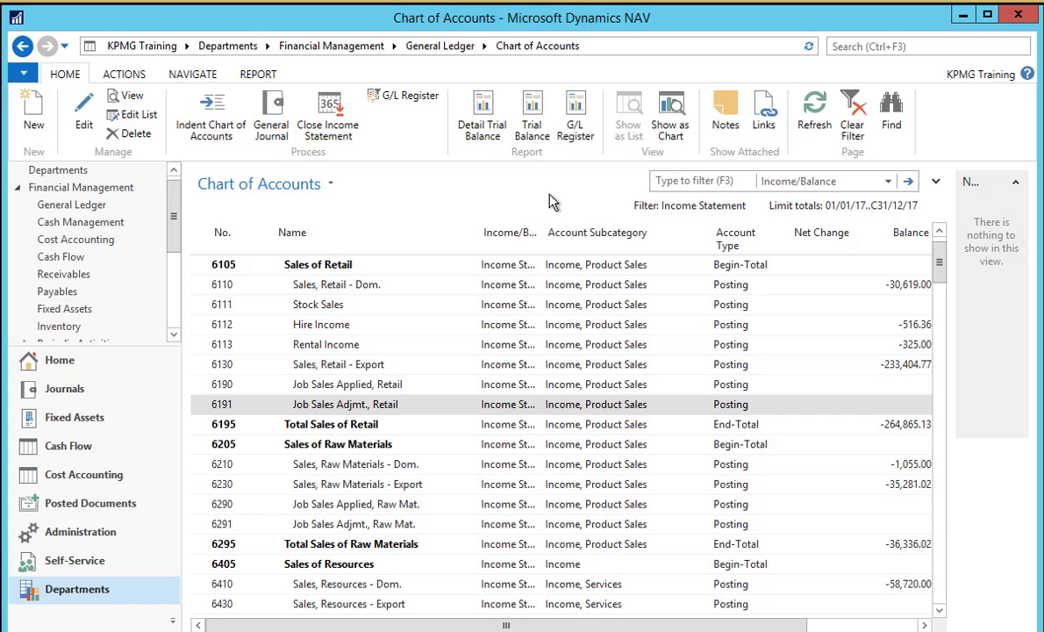
- Expand the Chart of Accounts filter pane to show Income Statement, 01/01/17..C31/12/17
left_click(938, 183)
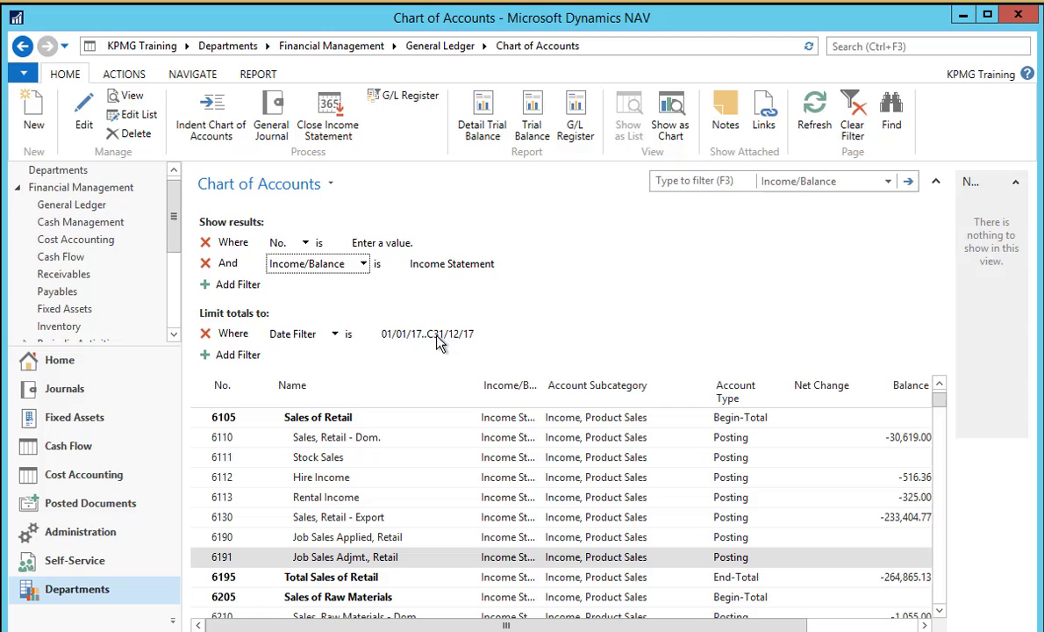